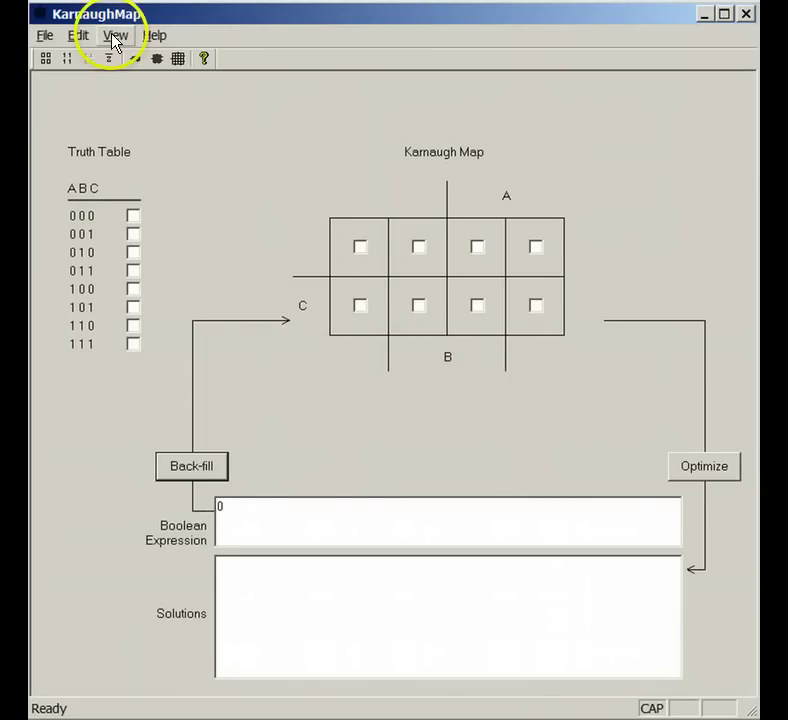
- Browse the View options list and close it without changing anything
click(115, 40)
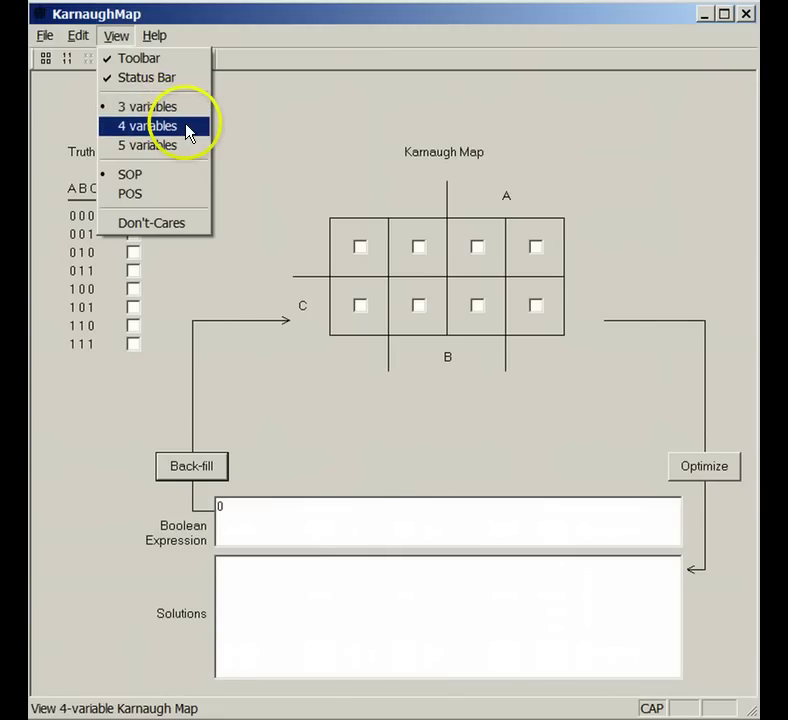
click(232, 158)
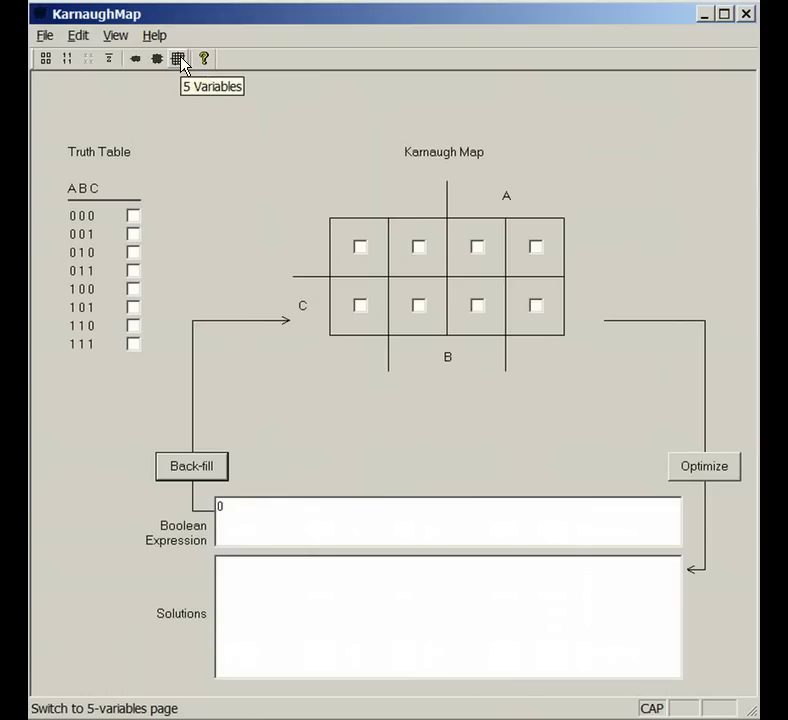
click(198, 163)
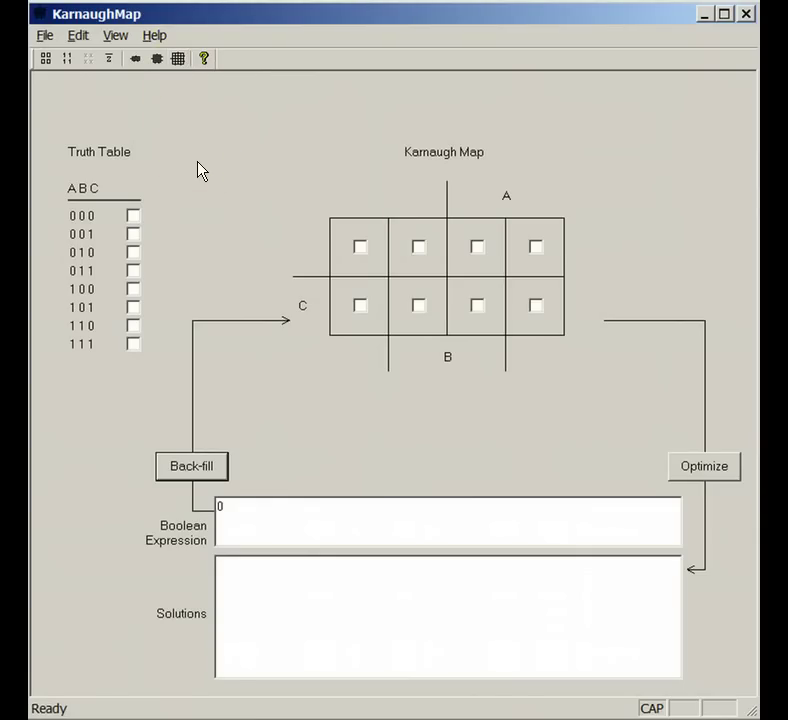
click(220, 172)
- Annotate the table and map, then make truth-table row 011 true, giving A'BC
drag(224, 178, 98, 170)
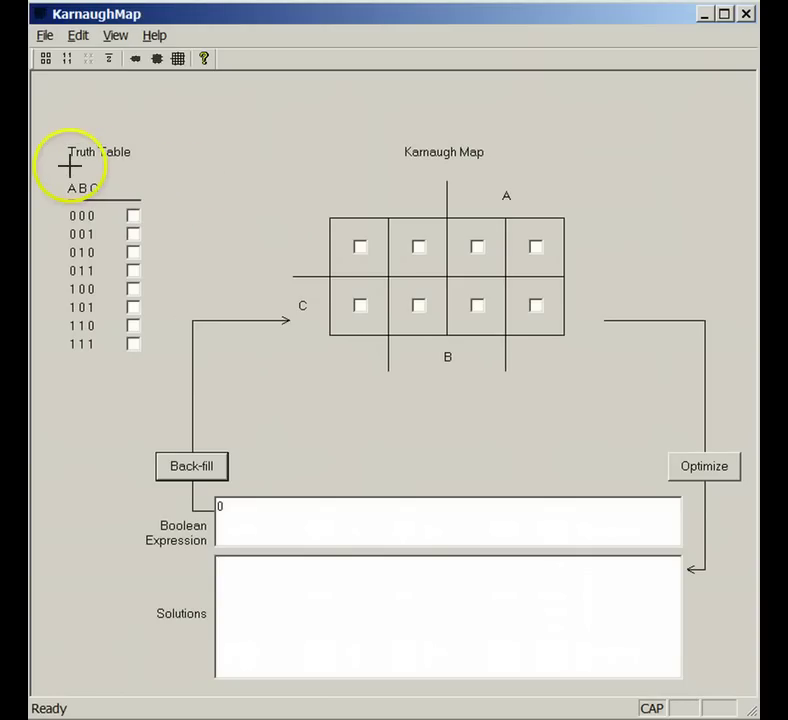
drag(64, 166, 126, 166)
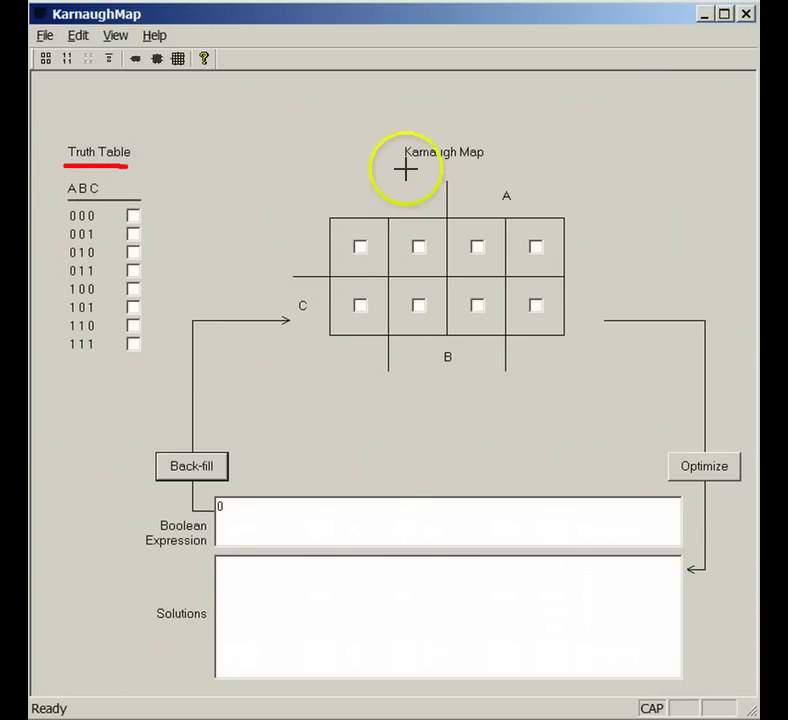
drag(399, 171, 487, 171)
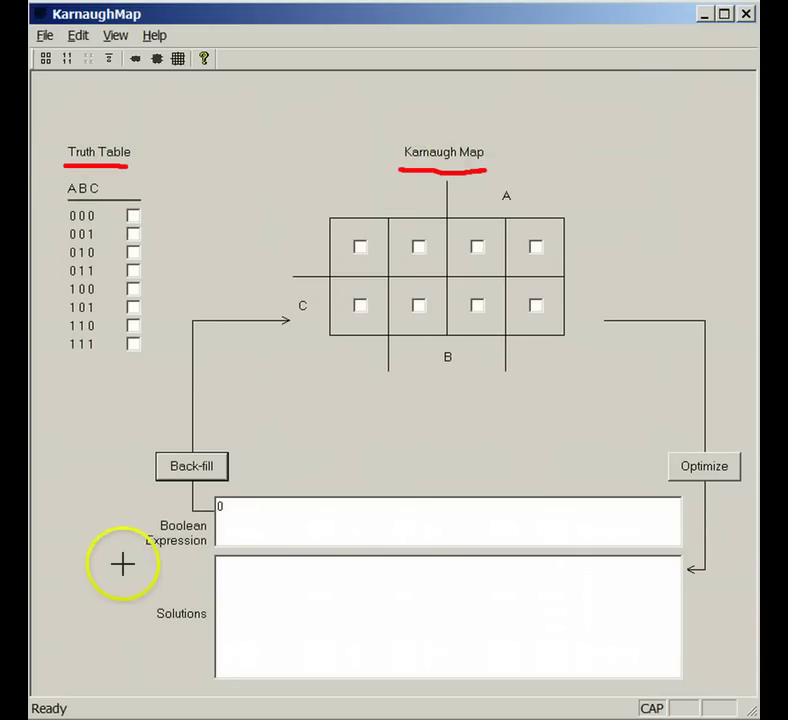
drag(144, 550, 212, 549)
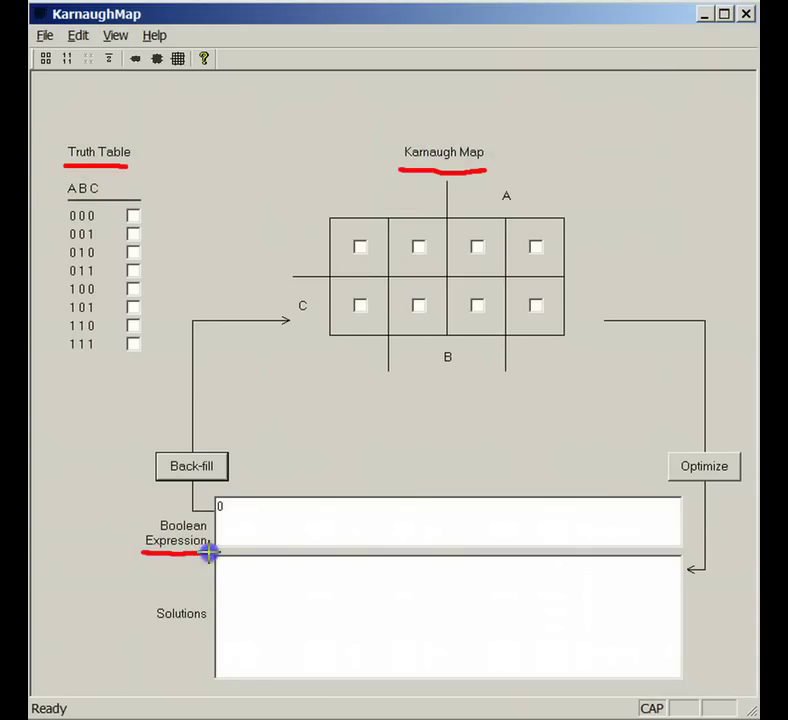
click(328, 523)
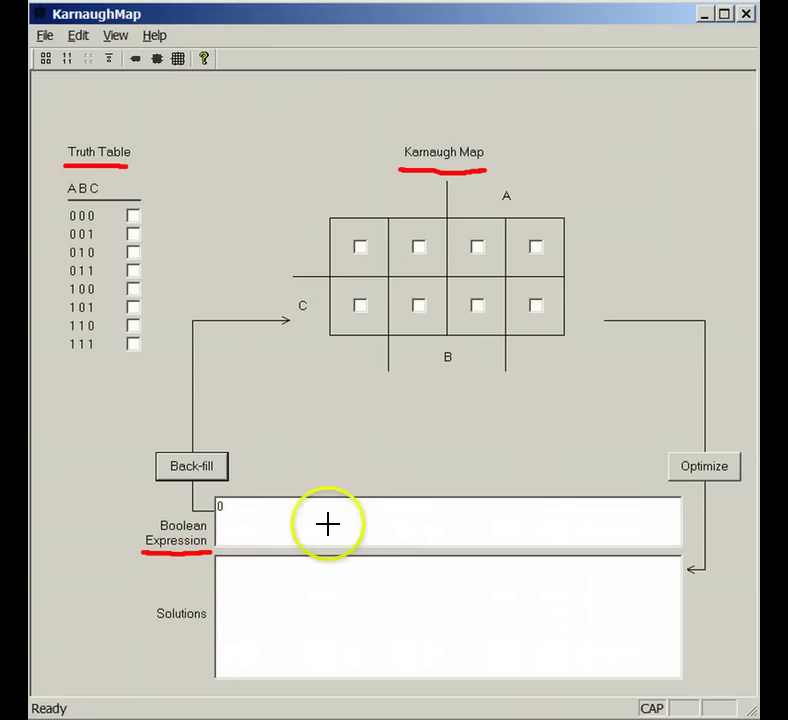
click(133, 272)
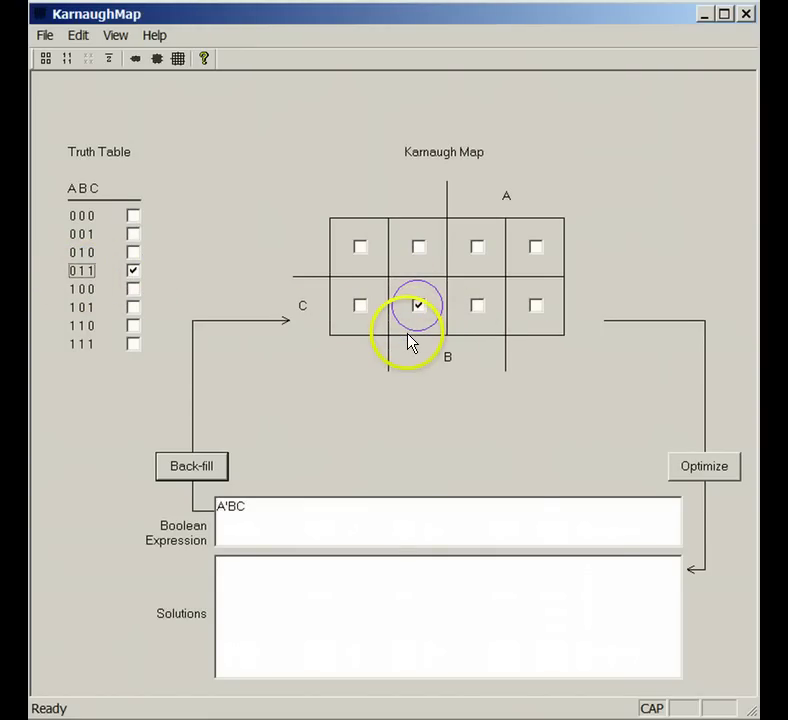
click(57, 216)
drag(62, 279, 92, 280)
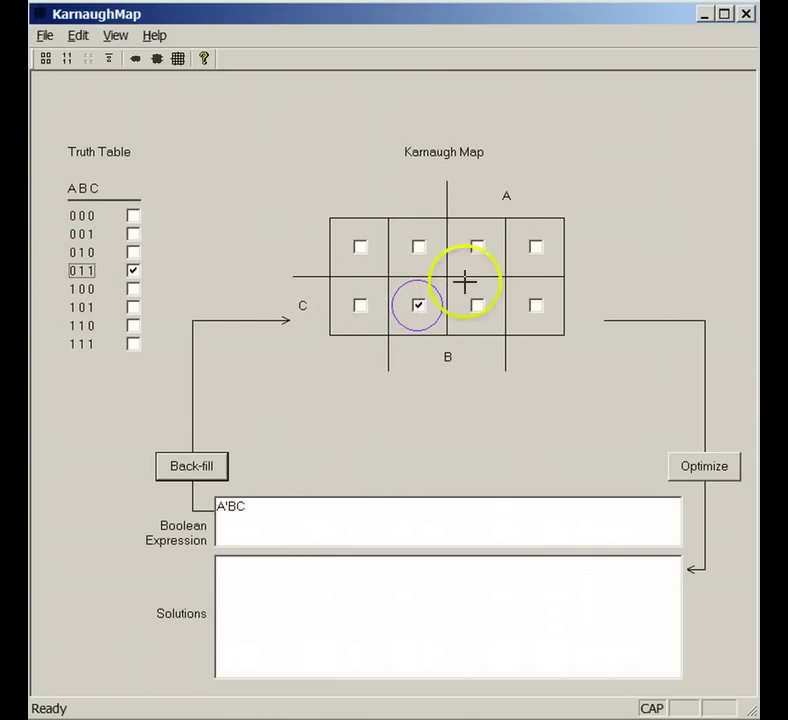
drag(331, 211, 449, 215)
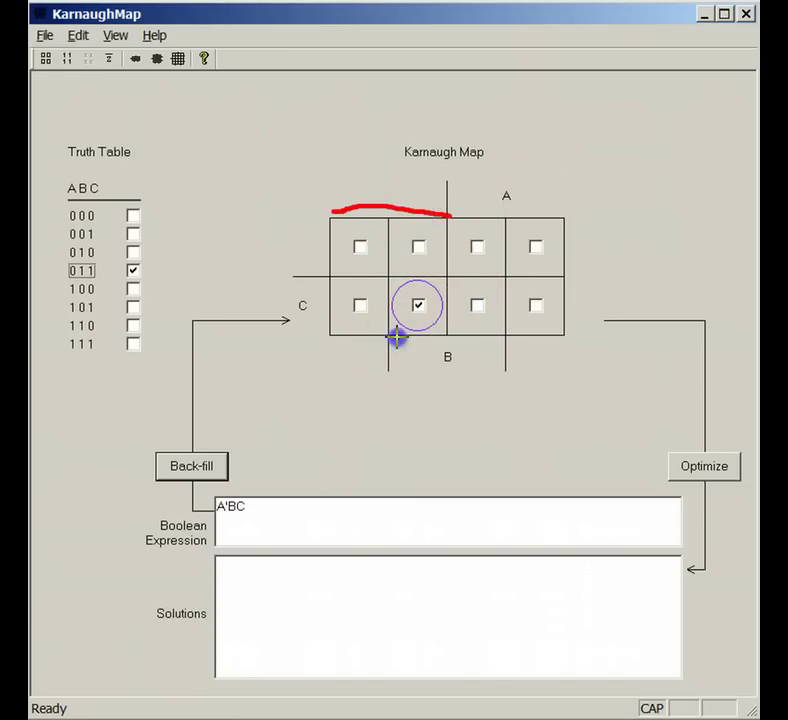
drag(398, 339, 490, 346)
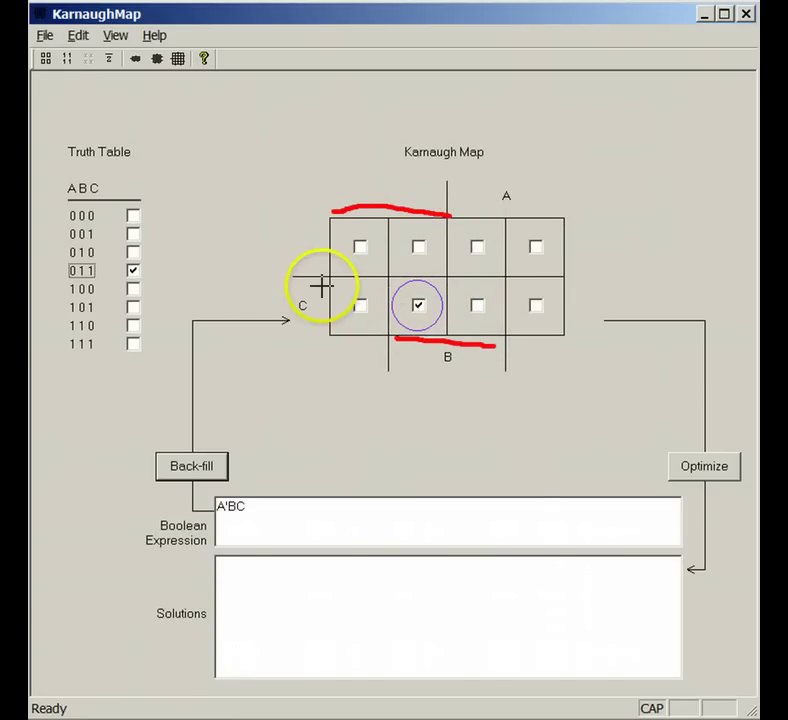
drag(321, 287, 321, 327)
drag(408, 299, 438, 293)
key(Escape)
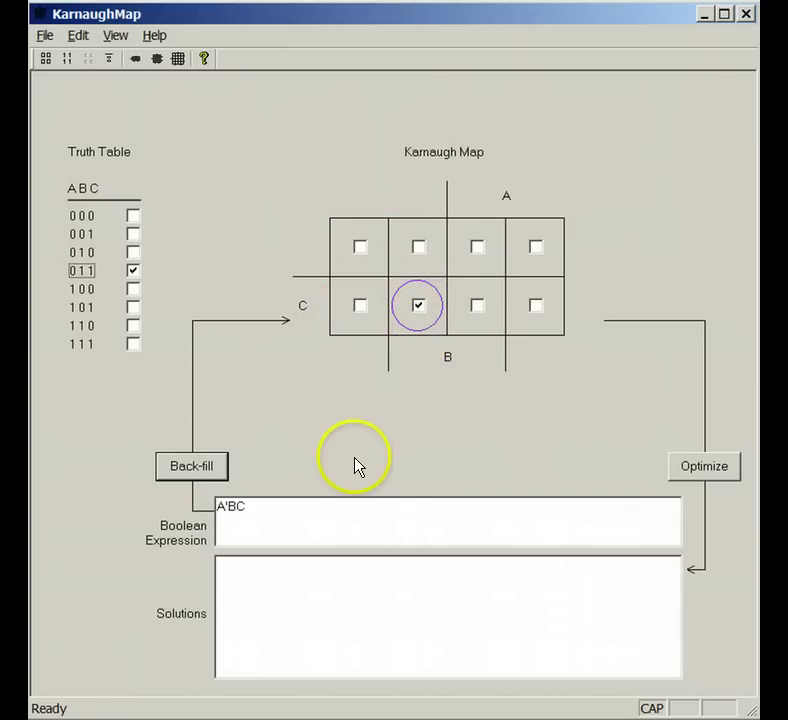
drag(210, 527, 250, 520)
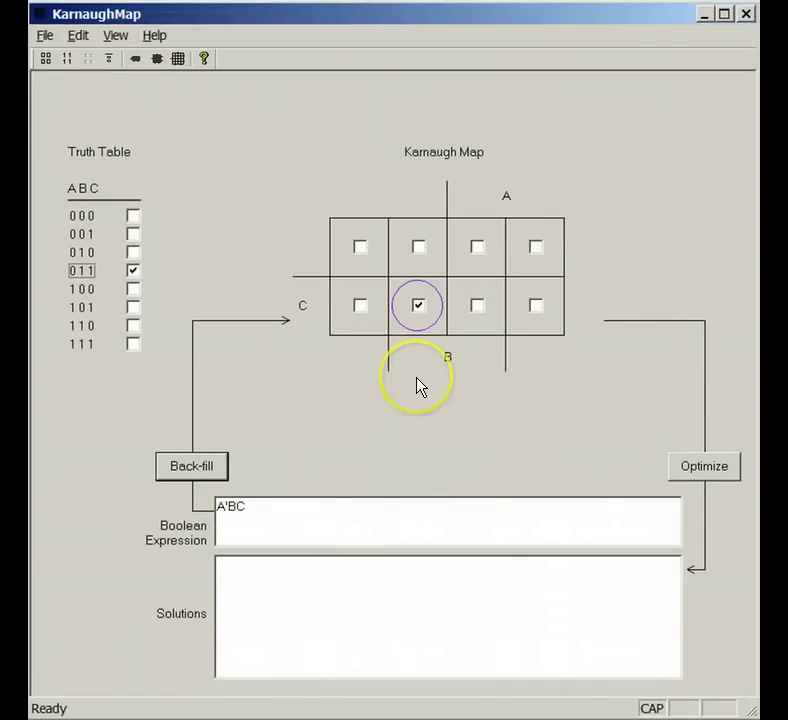
- Mark the bottom-right AB'C map cell (minterm 101) as true and annotate it
click(538, 313)
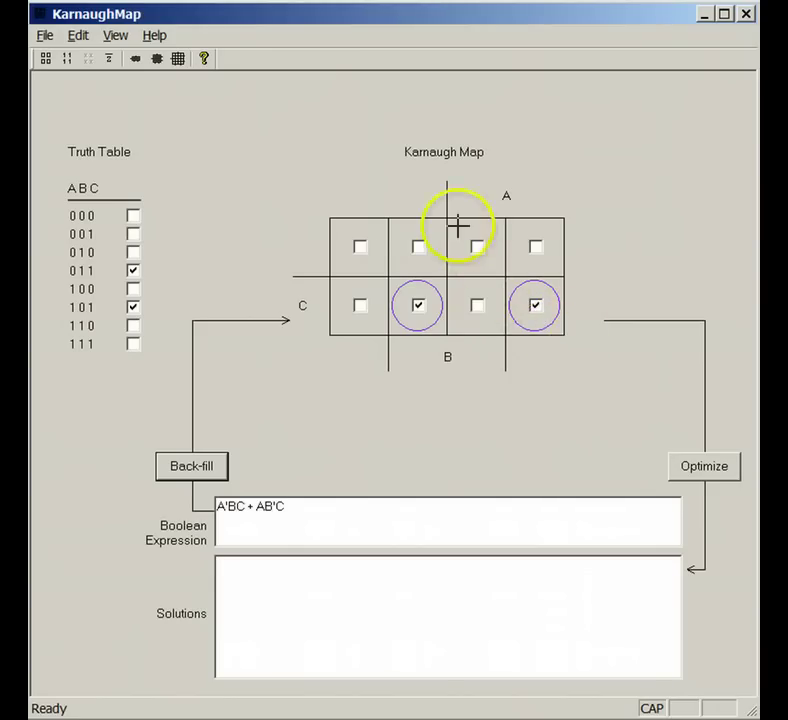
drag(457, 225, 545, 221)
drag(514, 350, 548, 347)
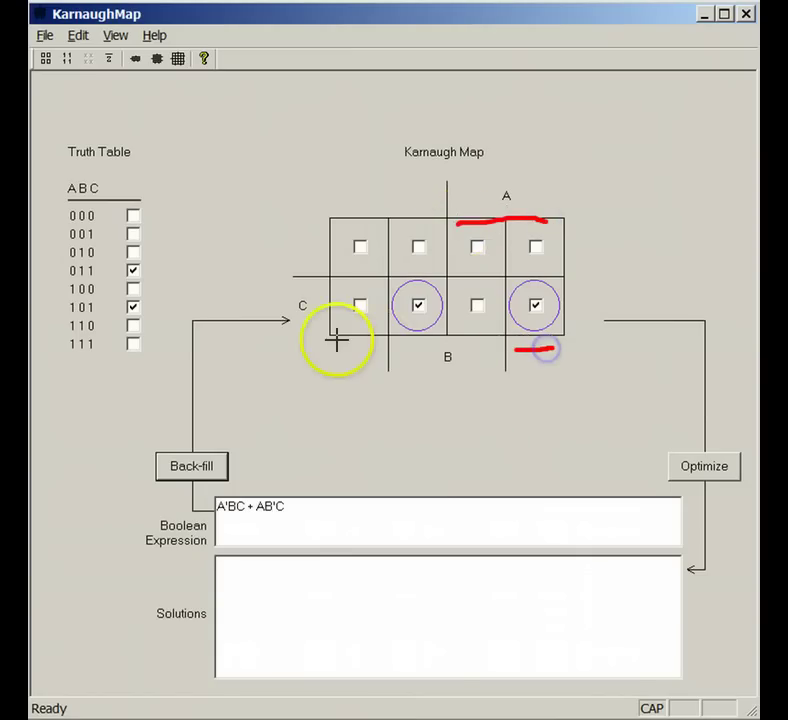
drag(337, 340, 373, 340)
drag(322, 289, 322, 324)
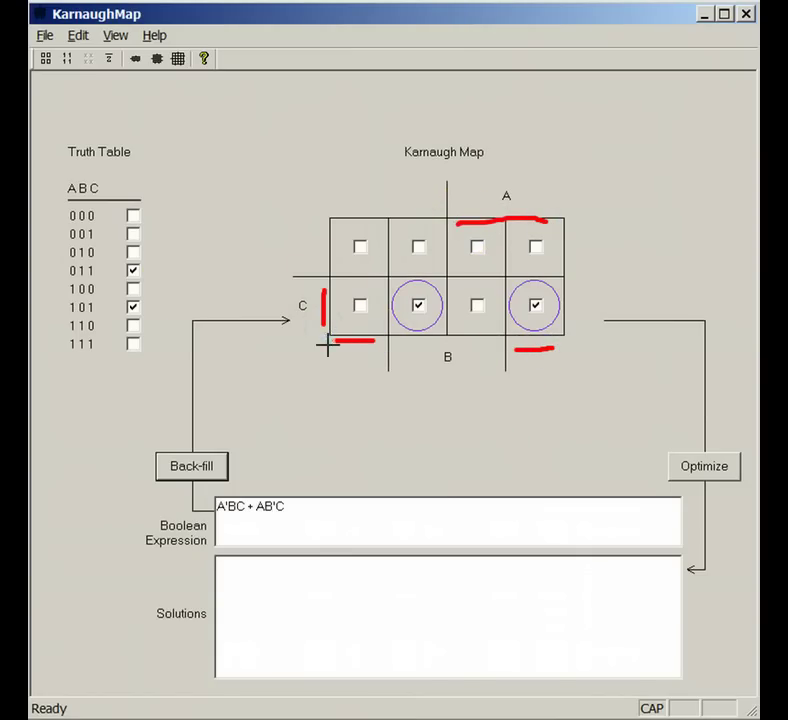
click(152, 311)
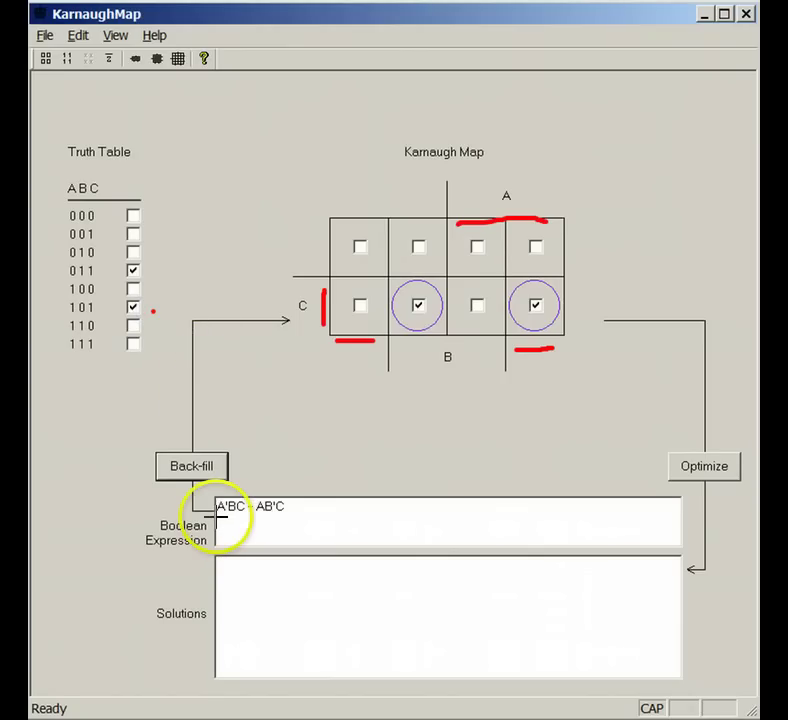
key(Escape)
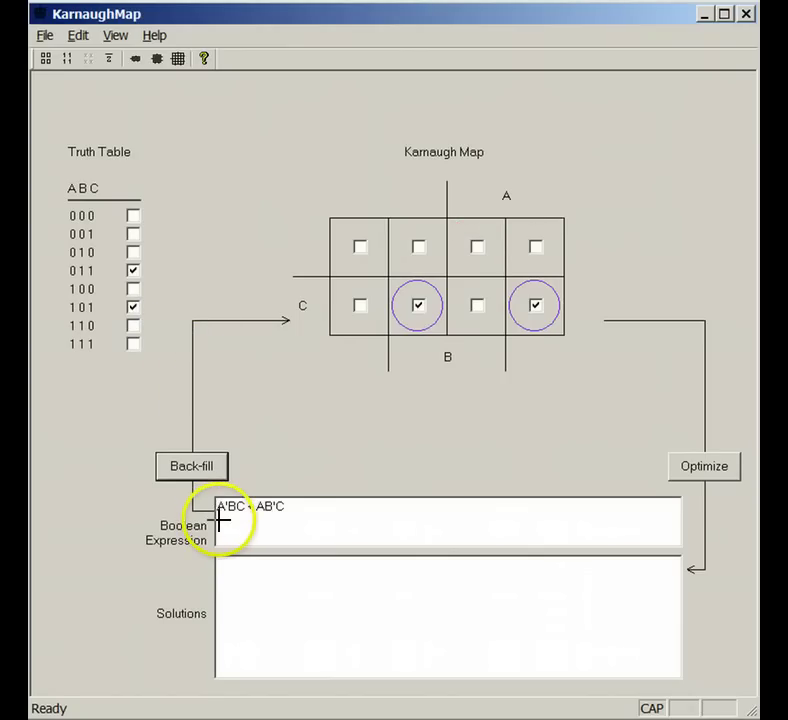
drag(220, 518, 290, 517)
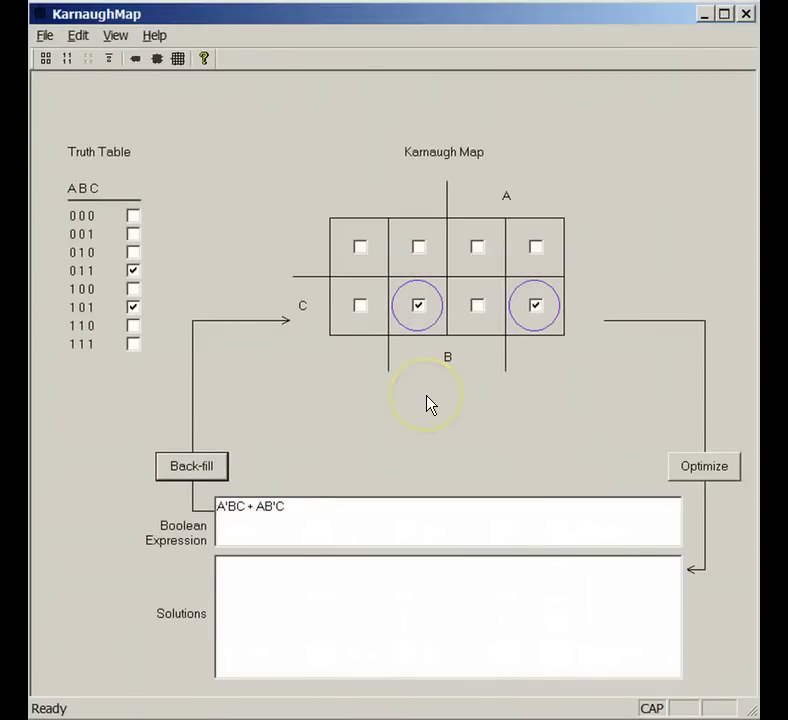
- Make truth-table row 110 true, giving A'BC + AB'C + ABC'
click(133, 325)
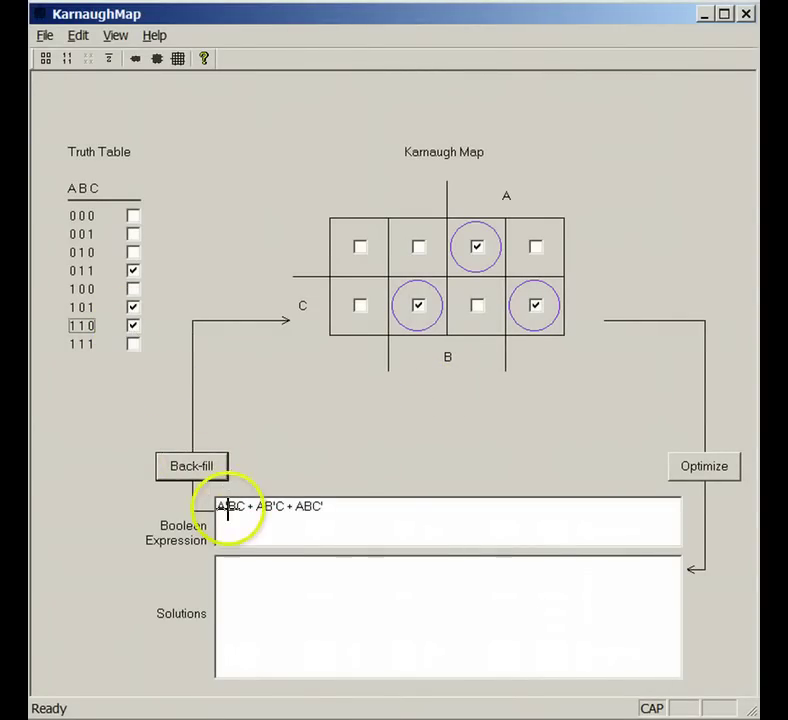
drag(213, 521, 318, 521)
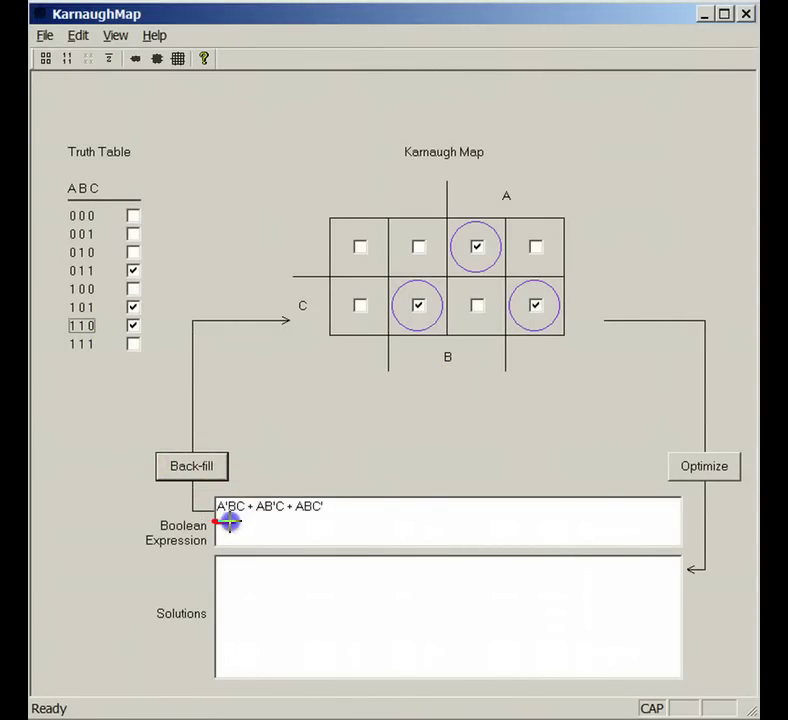
click(306, 531)
key(Escape)
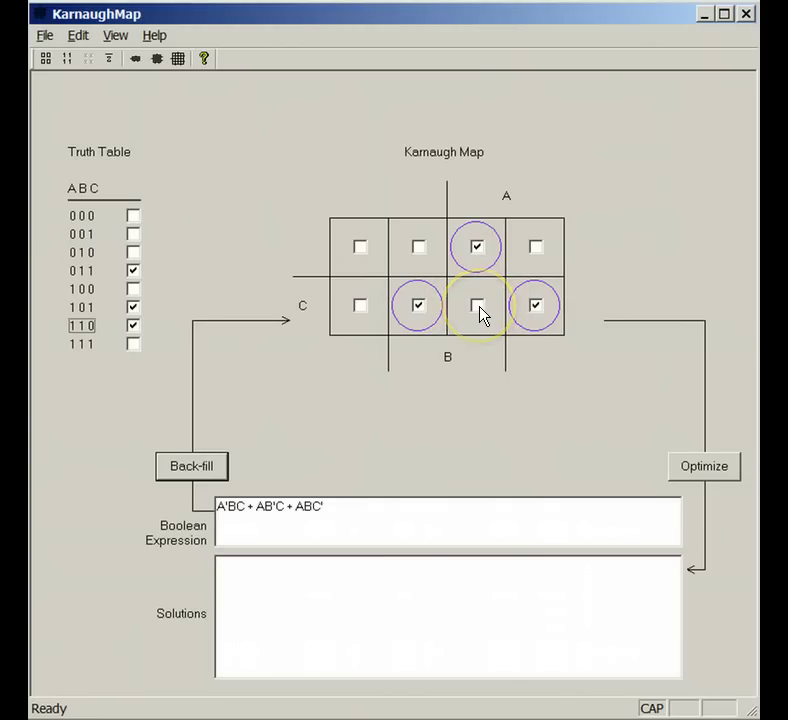
click(478, 306)
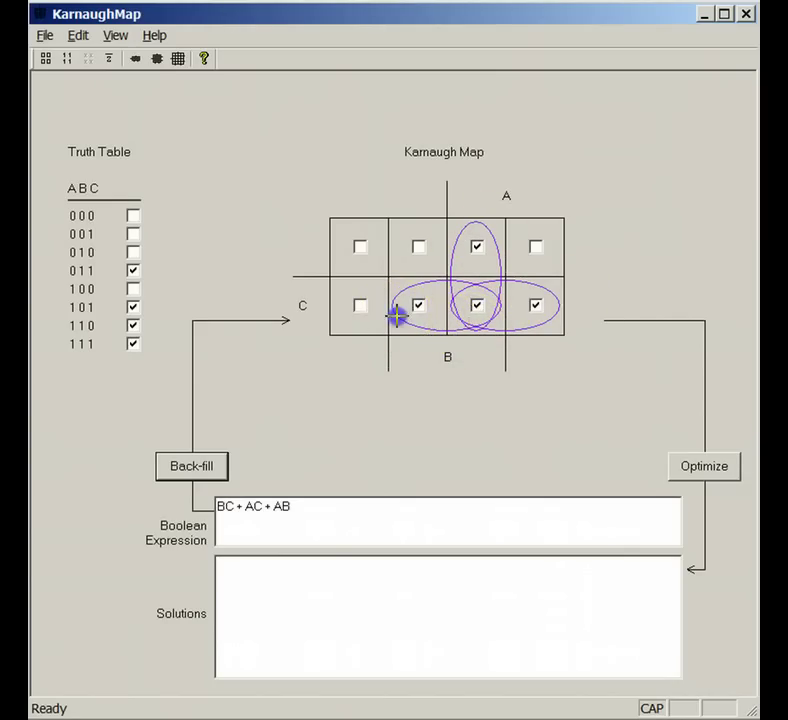
mouse_move(399, 318)
mouse_down()
mouse_move(434, 332)
mouse_move(490, 322)
mouse_move(502, 305)
mouse_up()
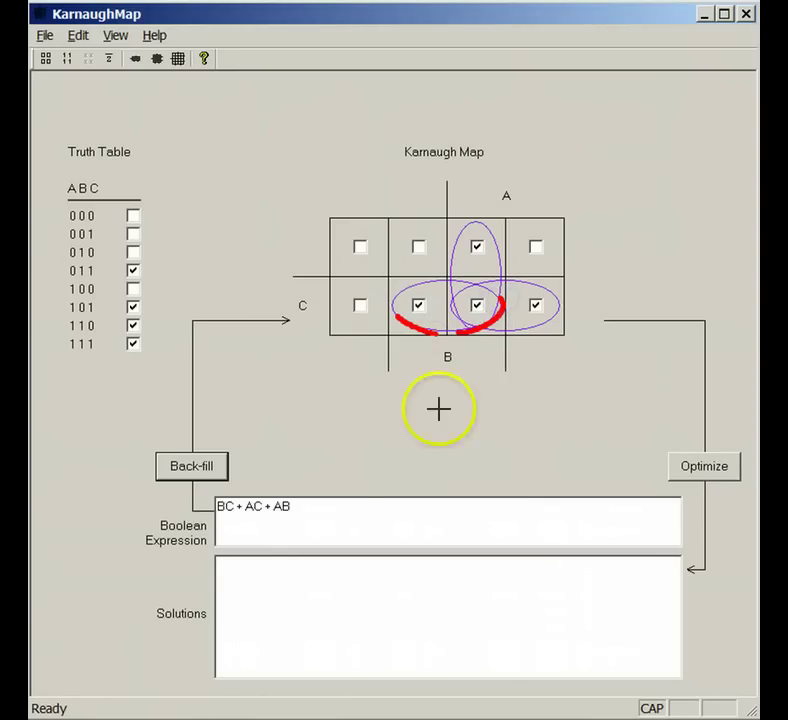
drag(217, 516, 232, 515)
mouse_move(487, 291)
mouse_down()
mouse_move(417, 278)
mouse_move(394, 310)
mouse_move(460, 335)
mouse_up()
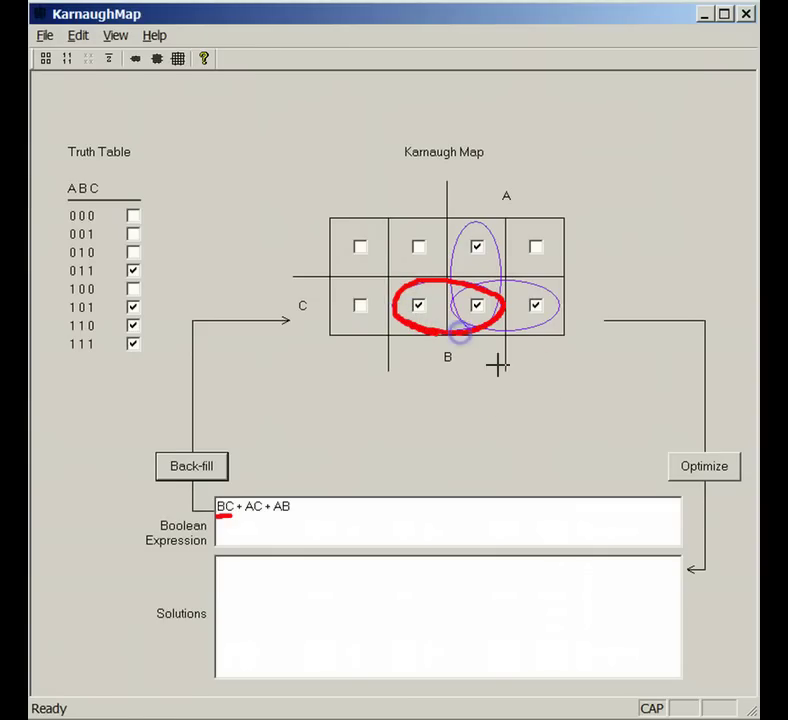
key(Escape)
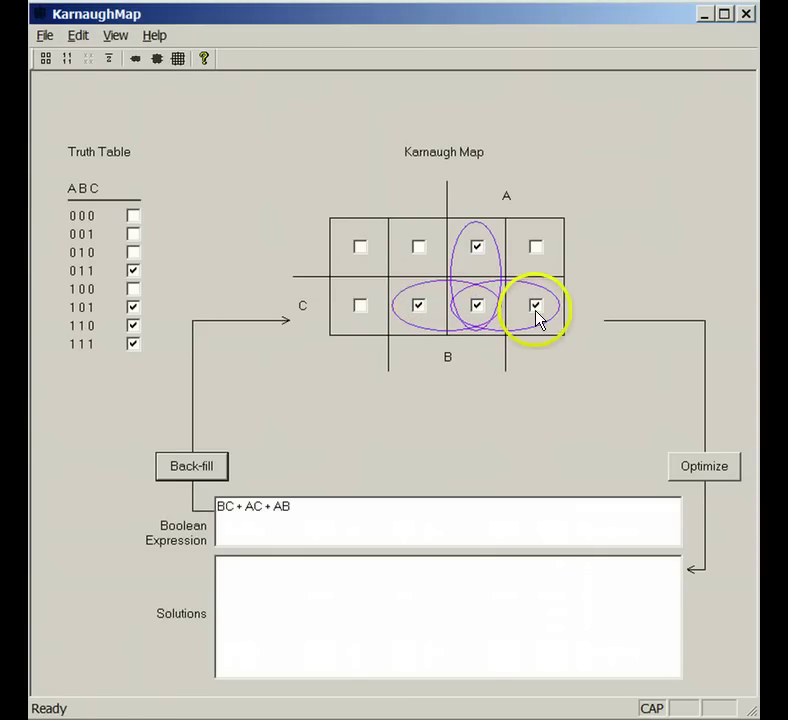
mouse_move(551, 296)
mouse_down()
mouse_move(489, 282)
mouse_move(459, 310)
mouse_move(512, 334)
mouse_move(553, 300)
mouse_up()
key(e)
mouse_move(490, 240)
mouse_down()
mouse_move(496, 246)
mouse_move(485, 320)
mouse_move(454, 299)
mouse_move(461, 234)
mouse_move(494, 240)
mouse_up()
key(Escape)
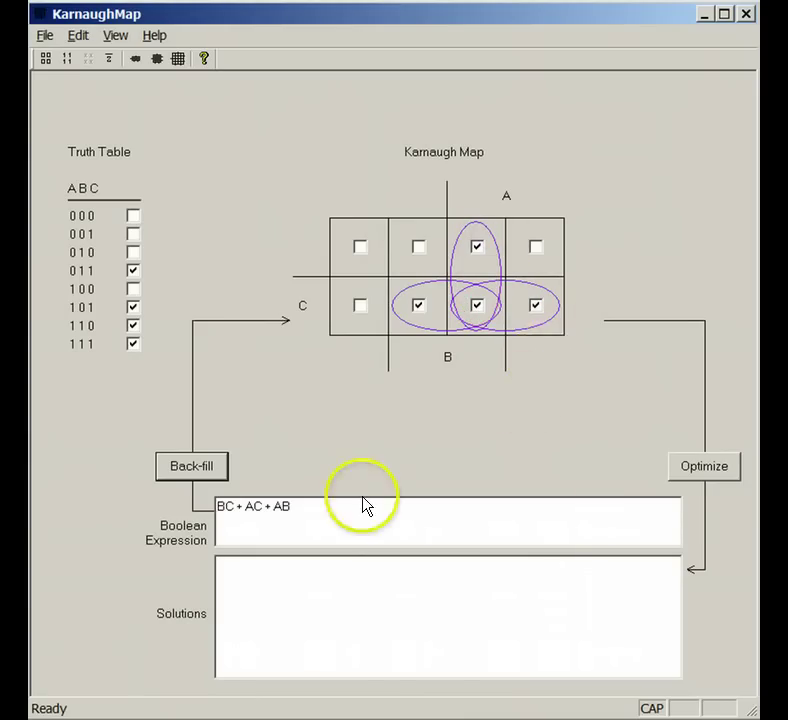
drag(215, 520, 298, 521)
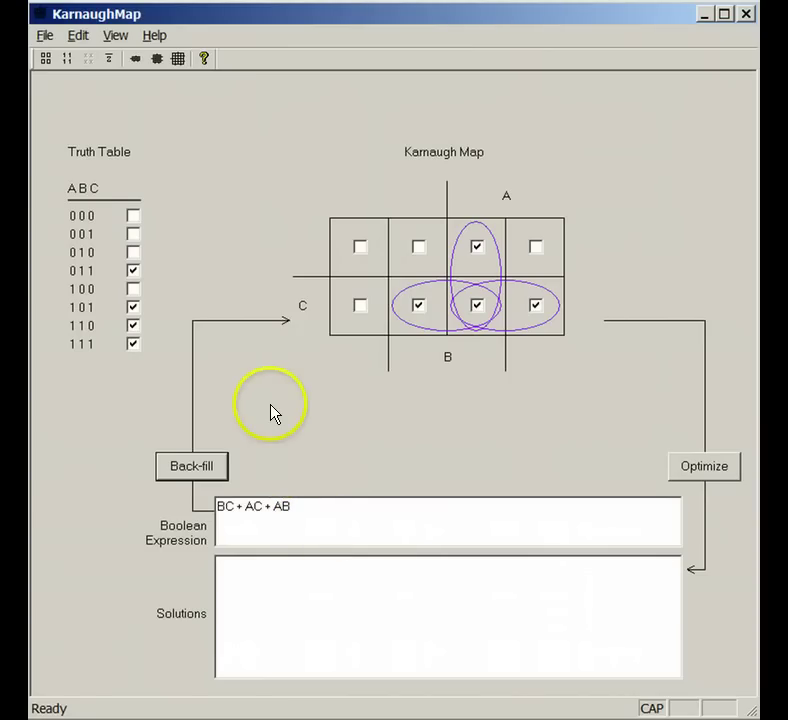
- Reset the map and truth table to zeros and delete the 0 from the expression
click(45, 62)
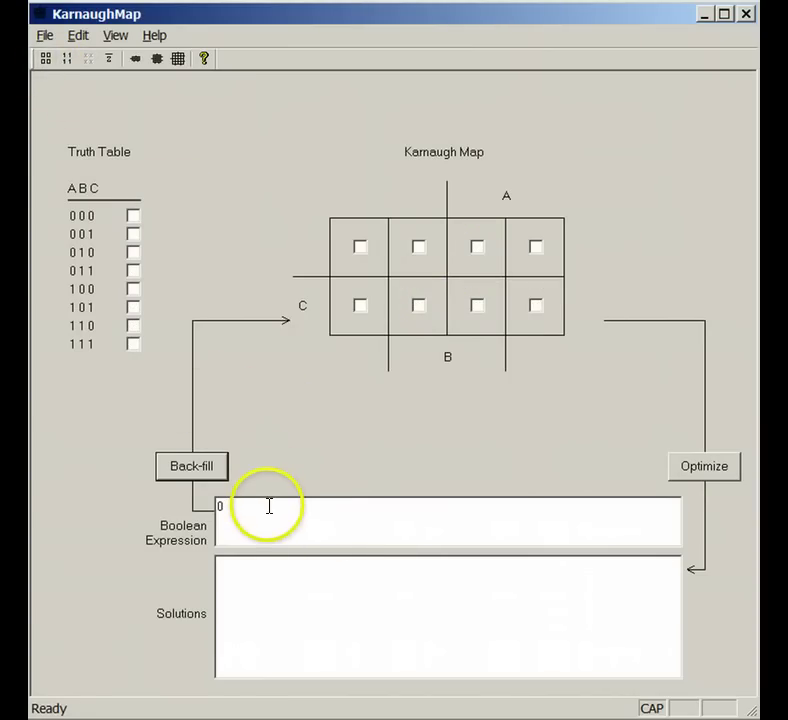
drag(269, 506, 100, 515)
key(Delete)
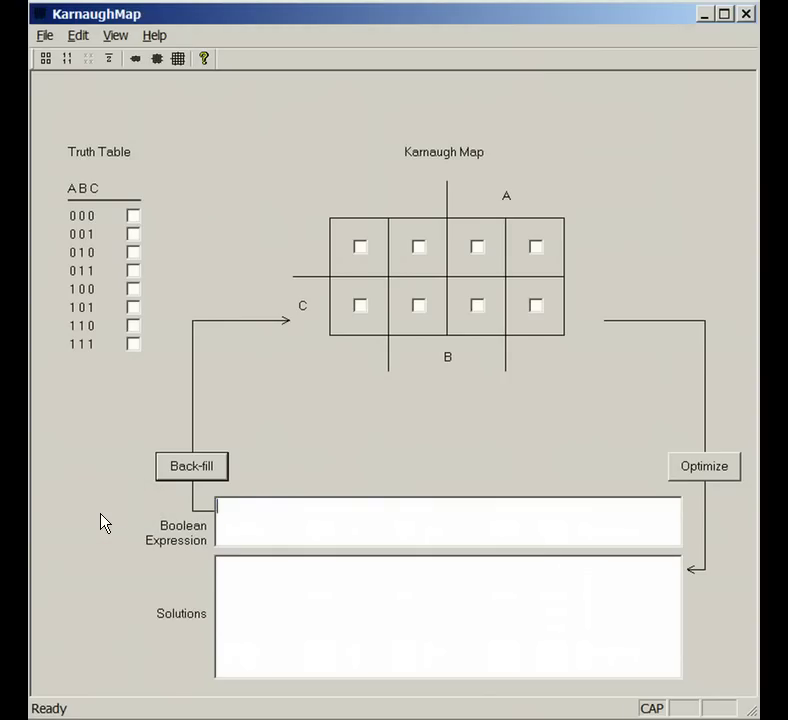
- Back-fill the map from BC+AC'+AB, then outline its three groups in red
text(BC+AC'+AB)
click(304, 521)
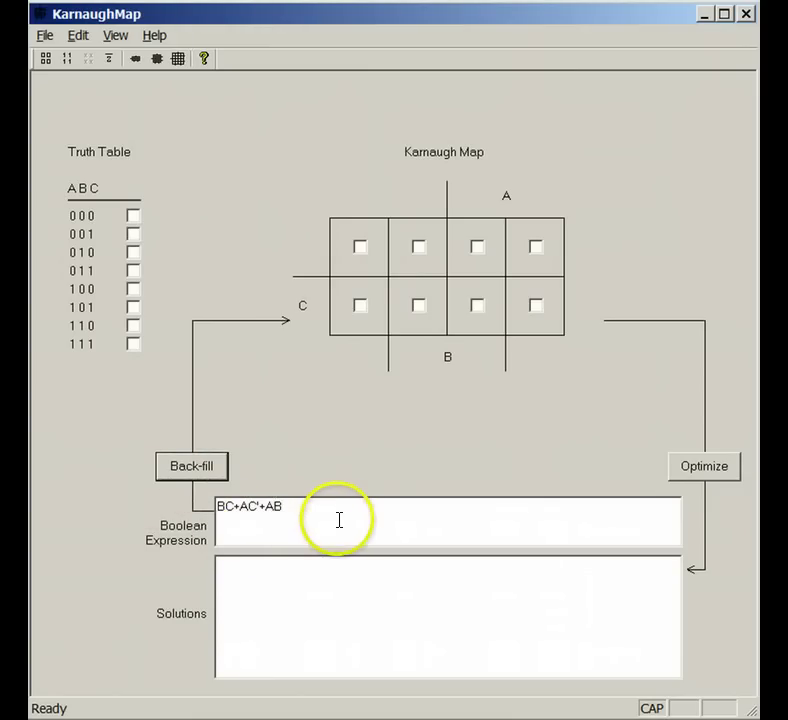
click(209, 471)
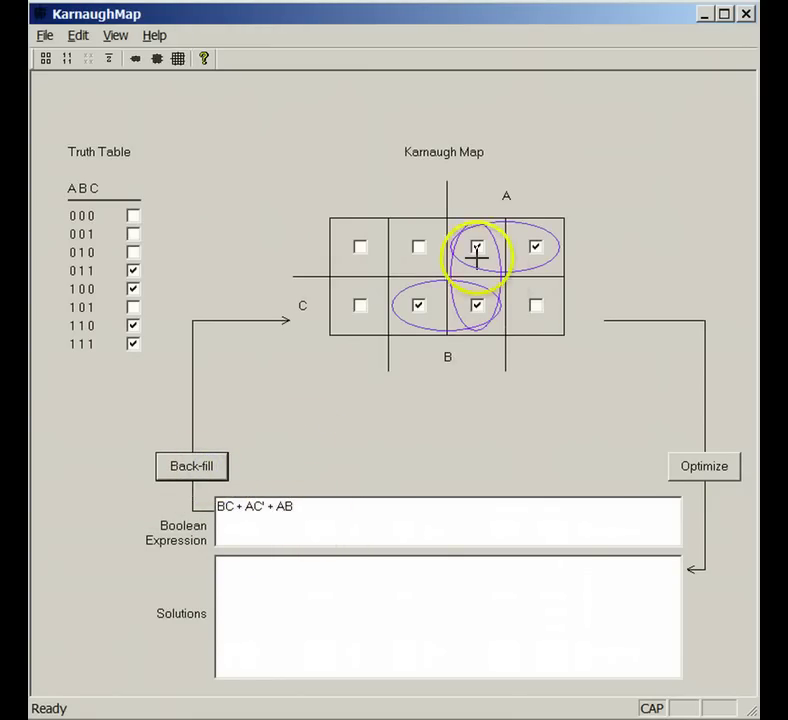
drag(477, 256, 478, 325)
click(469, 340)
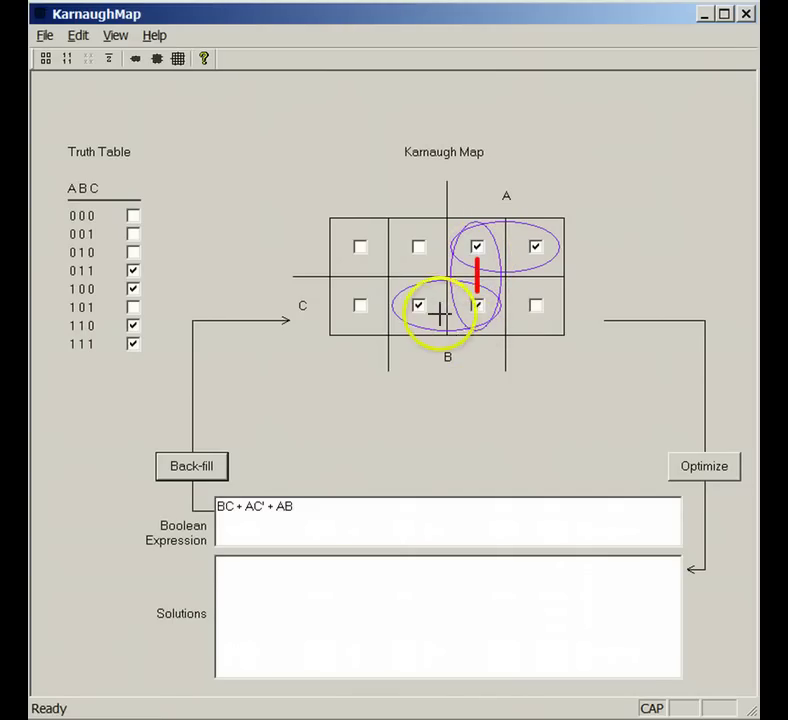
drag(455, 307, 513, 248)
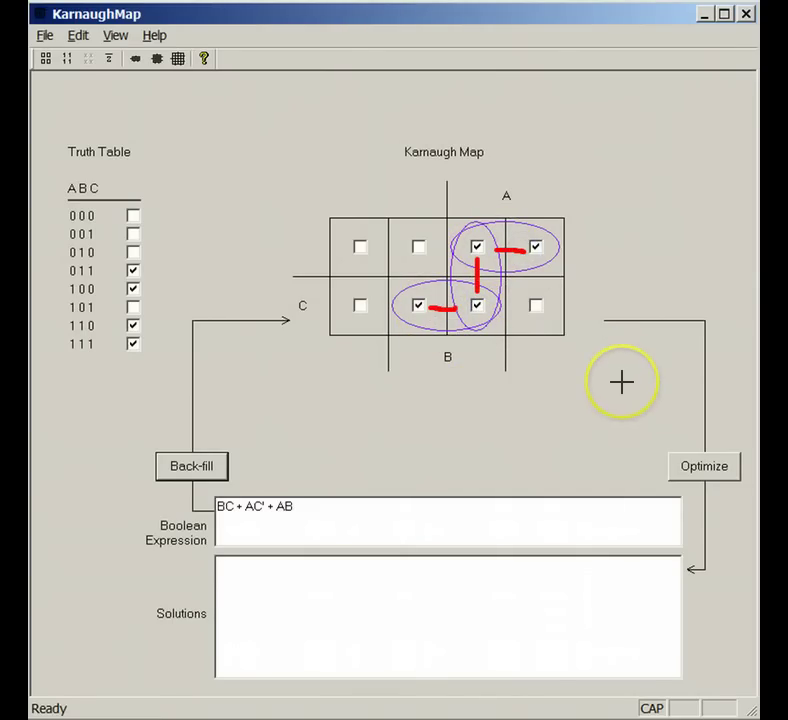
key(Escape)
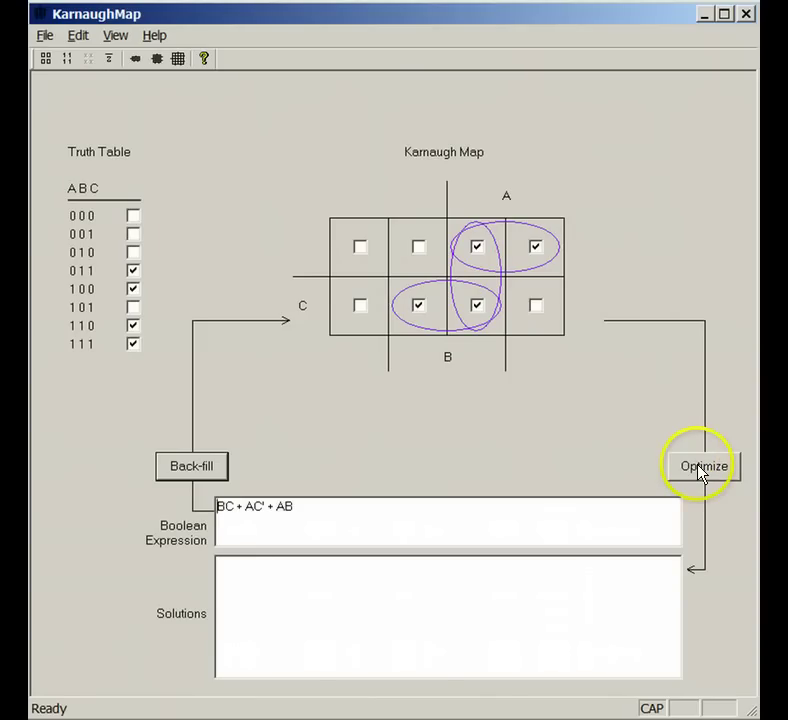
- Optimize into two solutions and expand the BC + AC' + AB solution
click(700, 470)
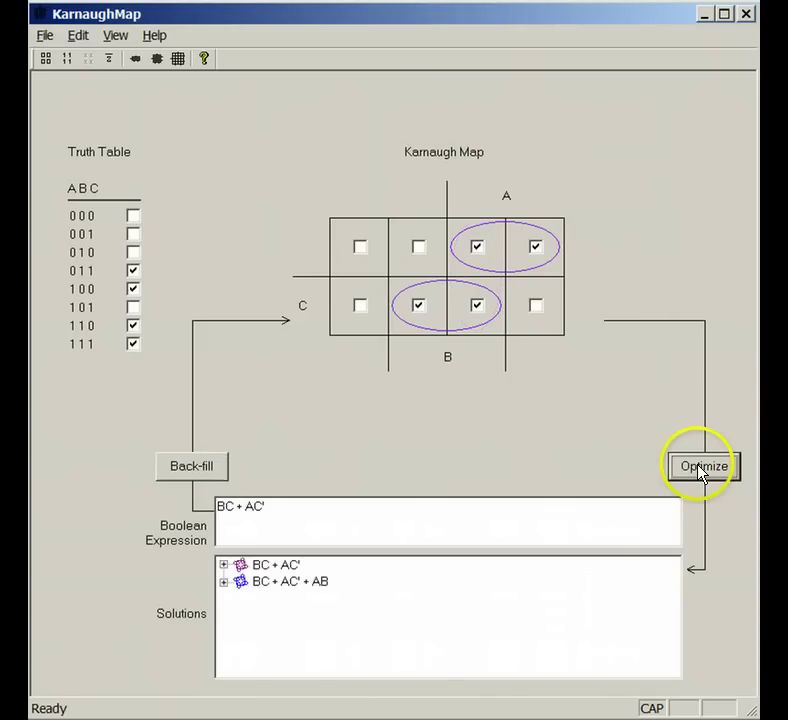
click(272, 567)
click(252, 582)
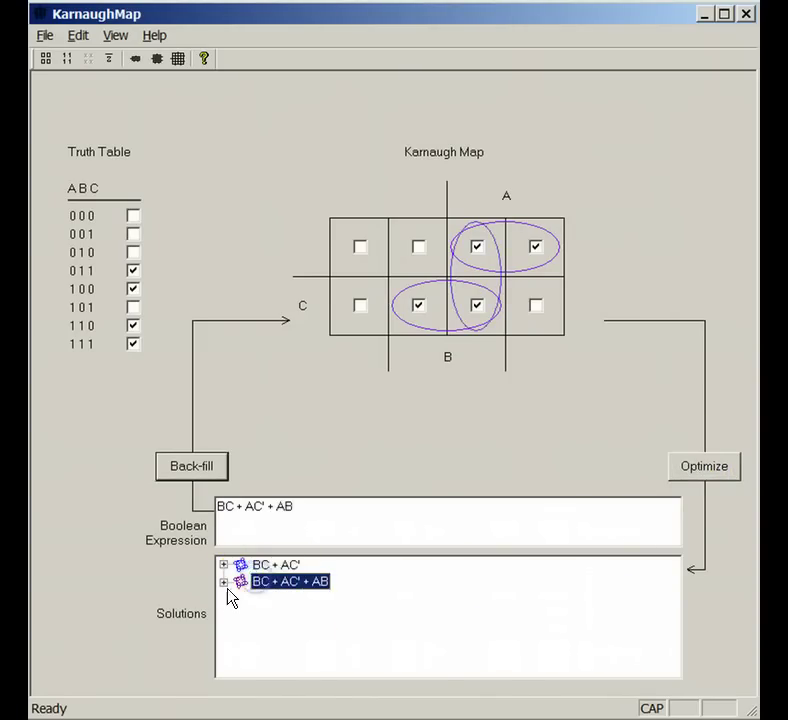
click(224, 581)
- Highlight the BC, AC' and AB term loops on the map in turn
click(278, 598)
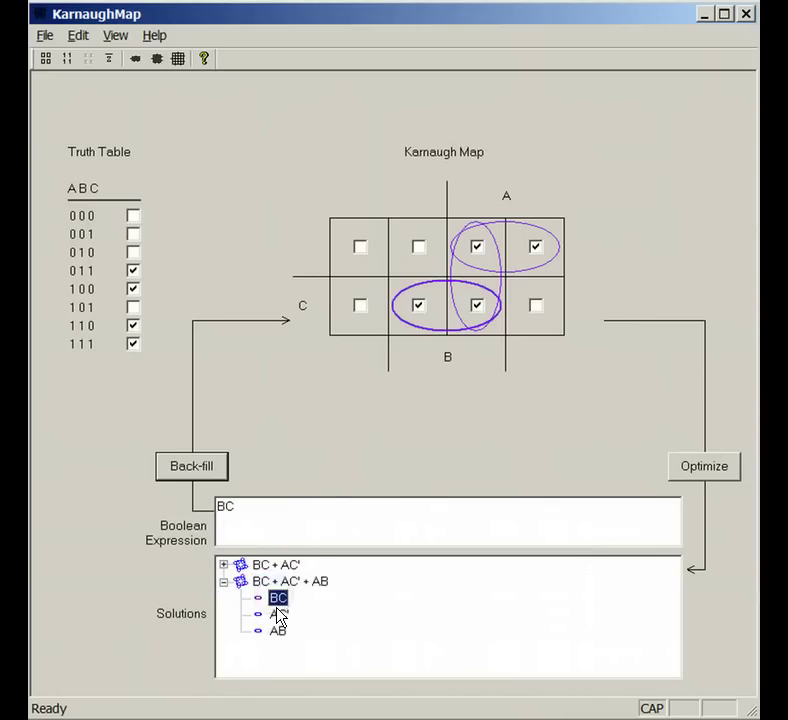
click(278, 614)
click(278, 630)
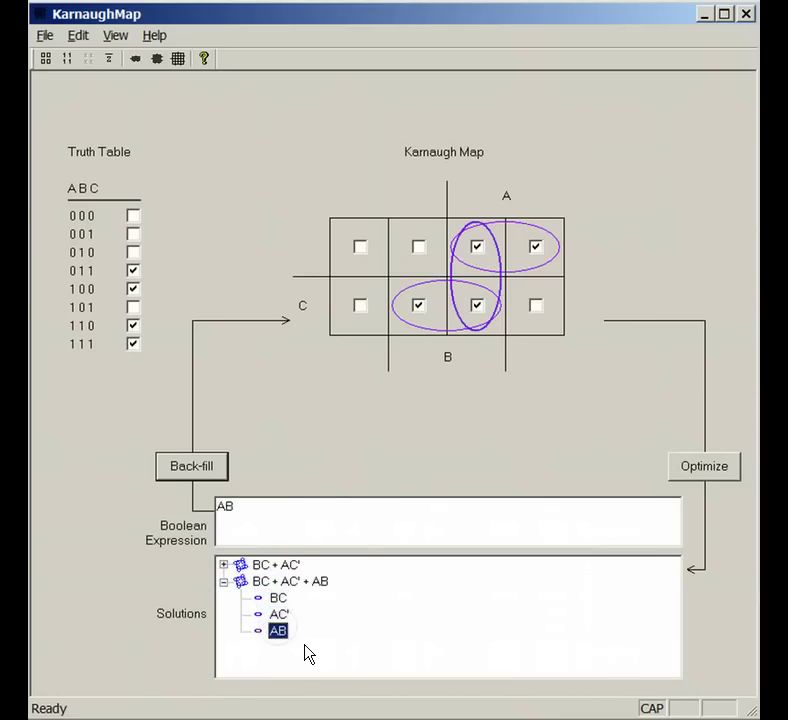
drag(306, 630, 474, 350)
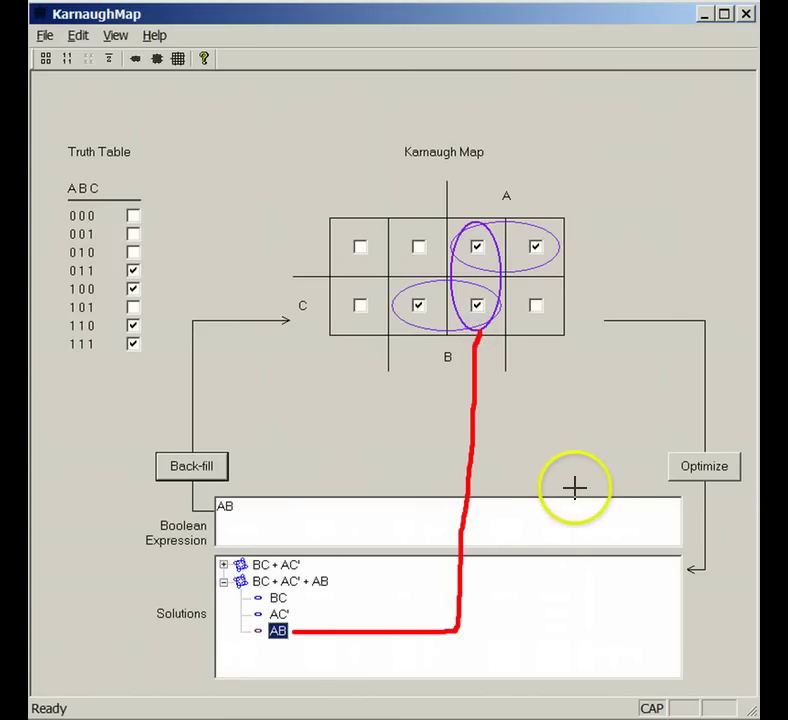
key(e)
key(Escape)
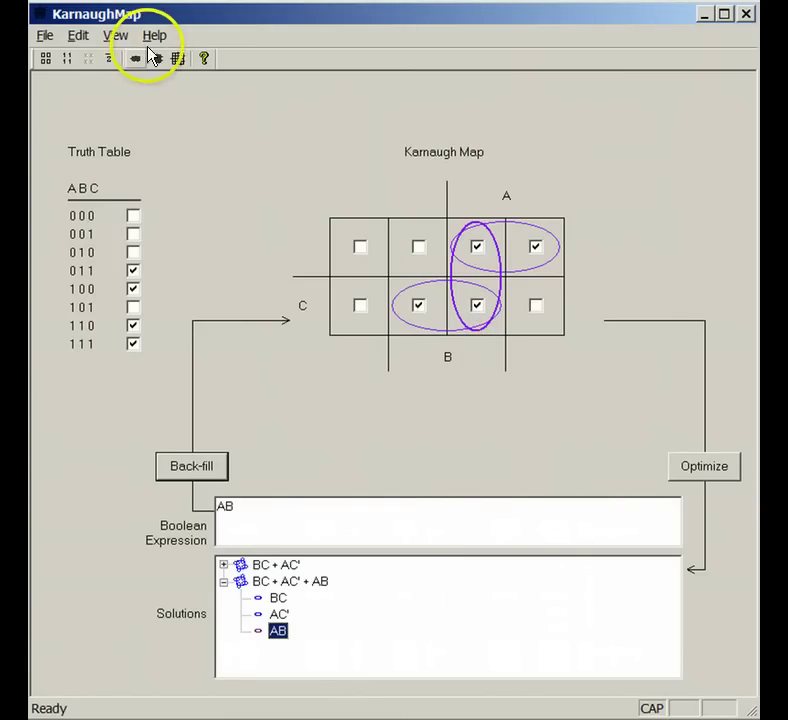
- Switch to a four-variable map and mark the redundant BD term and loop in red
click(157, 59)
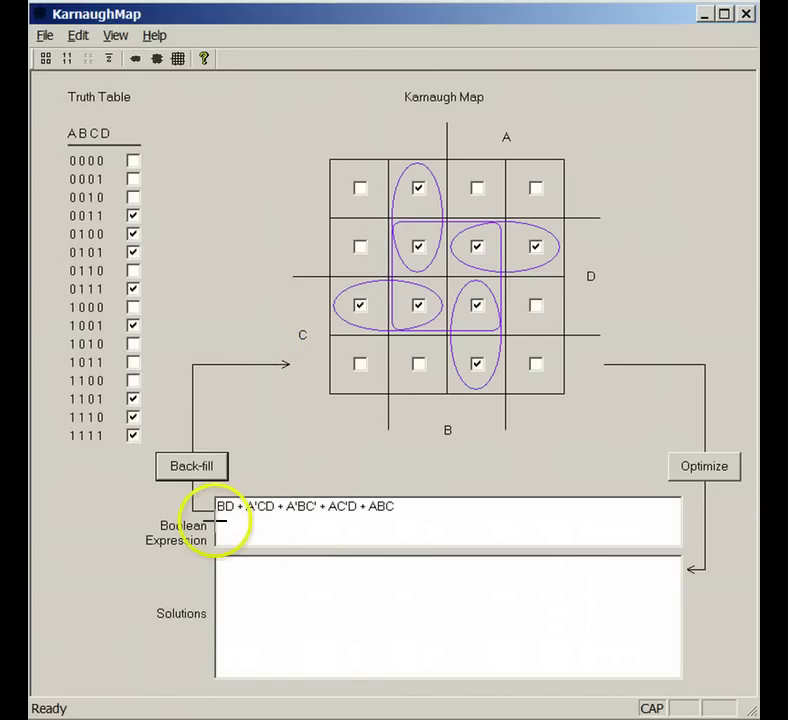
drag(217, 520, 236, 512)
drag(412, 228, 465, 228)
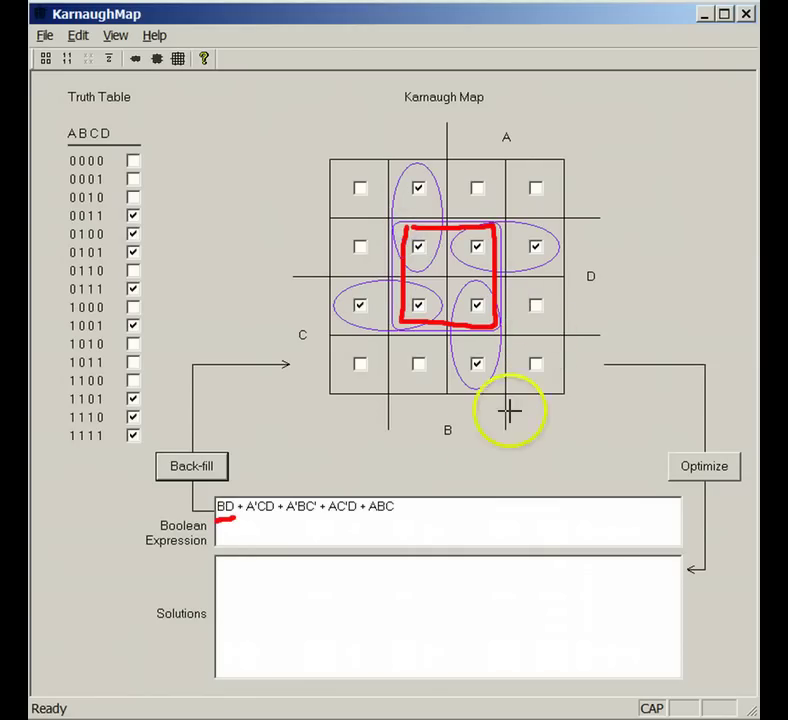
key(Escape)
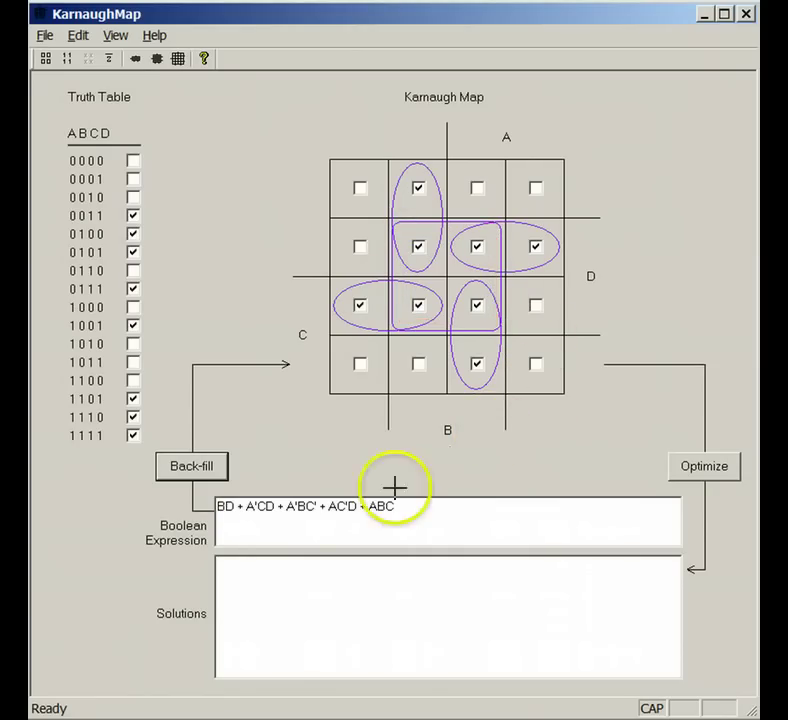
drag(244, 520, 392, 516)
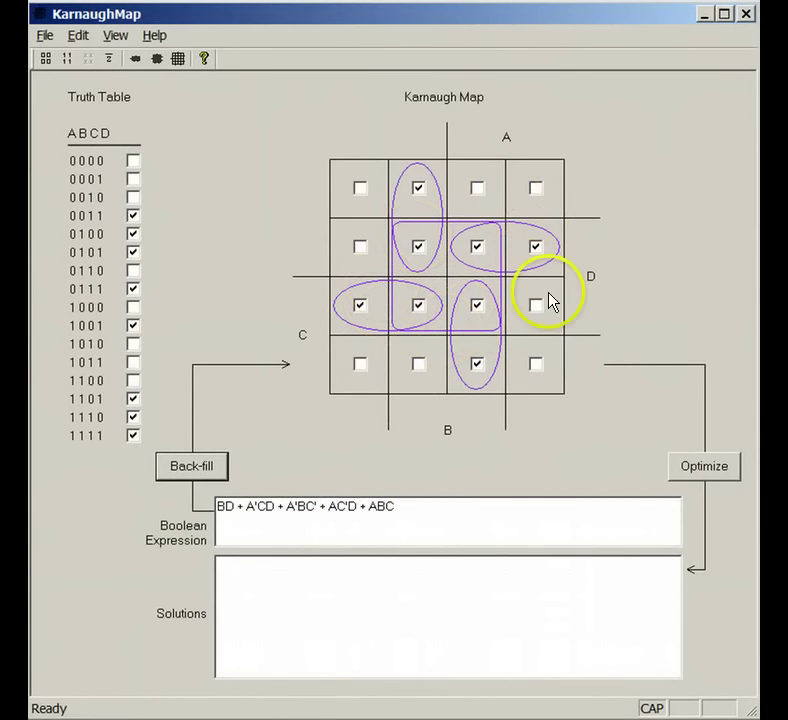
- Optimize to A'CD + A'BC' + AC'D + ABC and expand the first solution
click(706, 467)
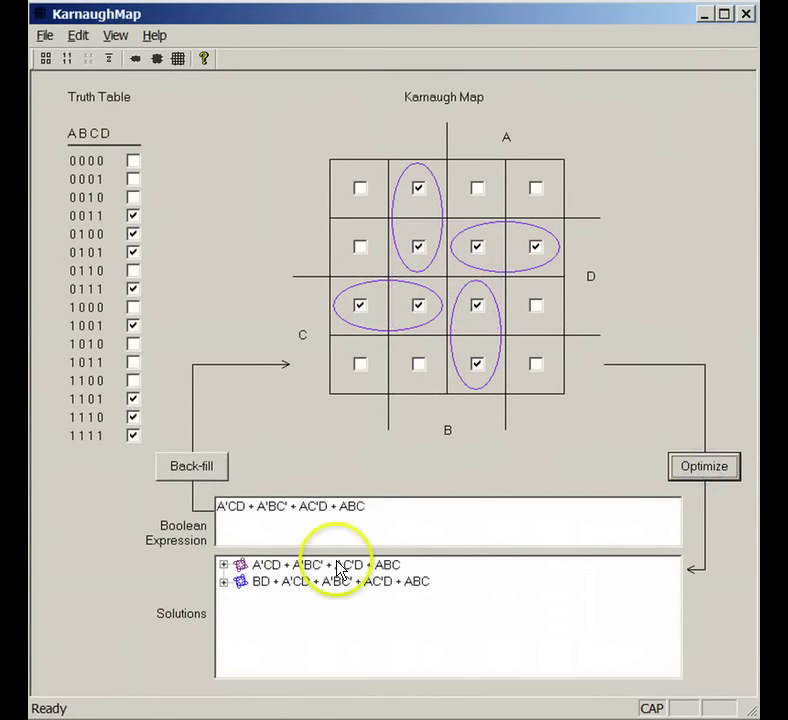
click(224, 565)
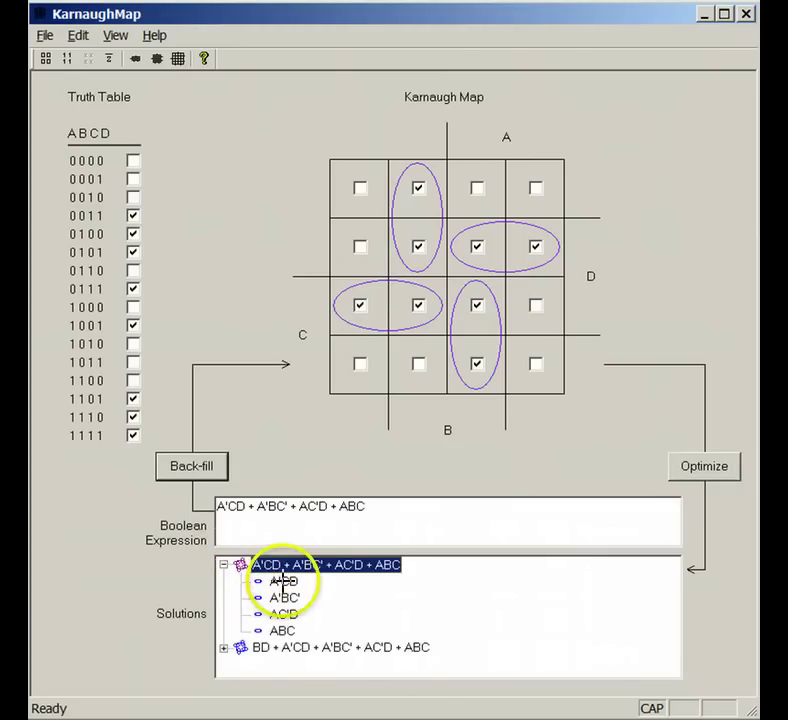
drag(307, 576, 309, 616)
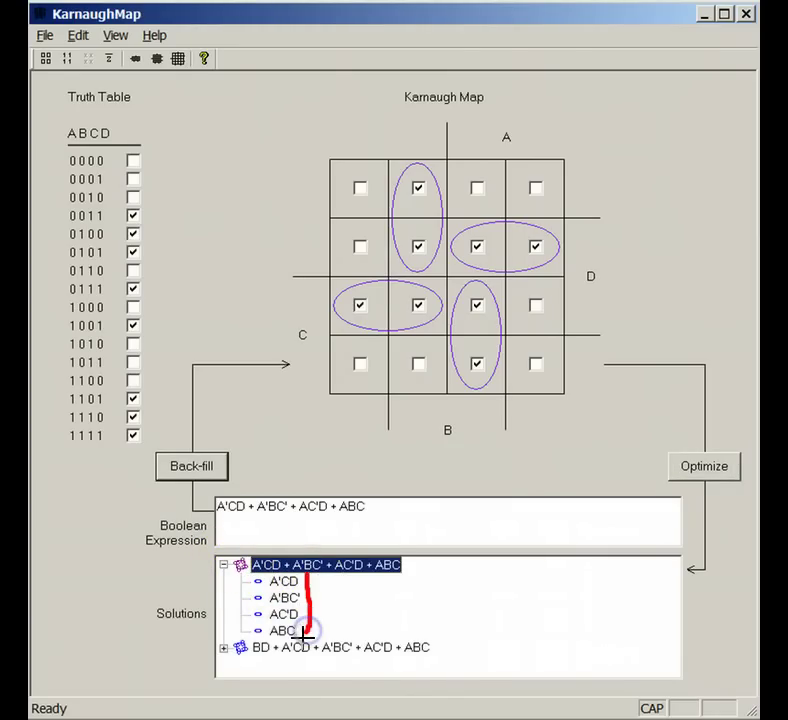
click(339, 652)
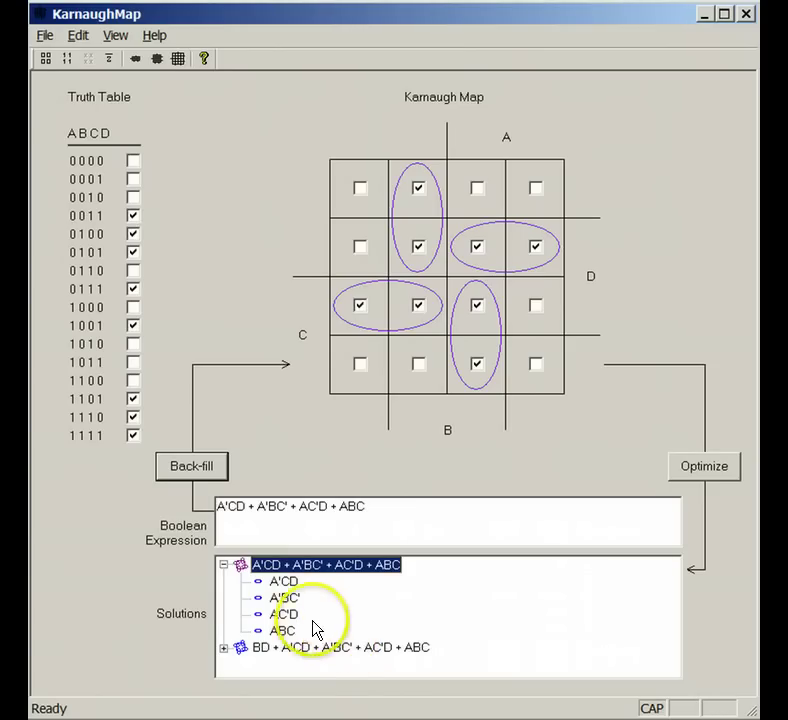
- Clear the map and back-fill it from the expression C
click(45, 58)
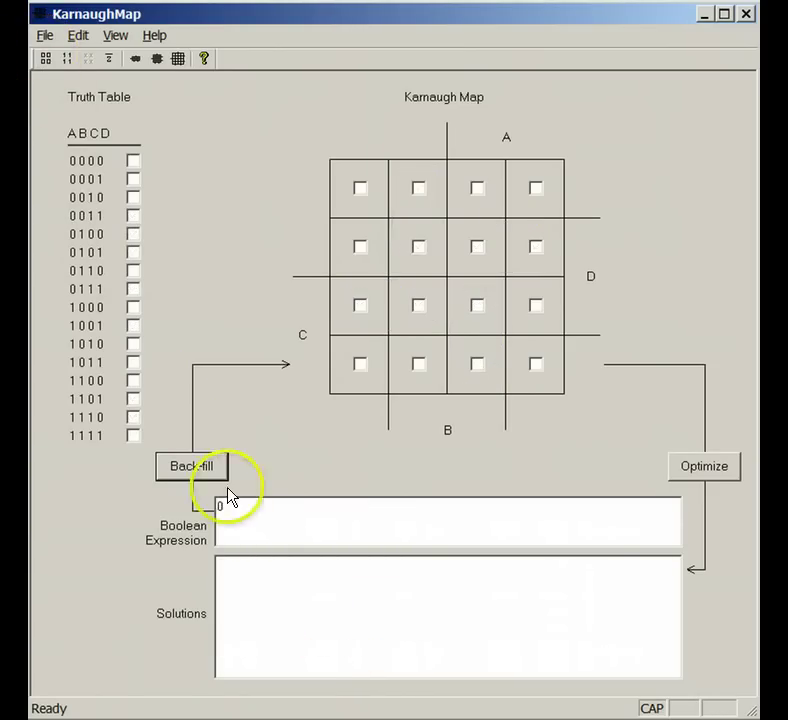
drag(238, 506, 160, 522)
text(C)
click(190, 469)
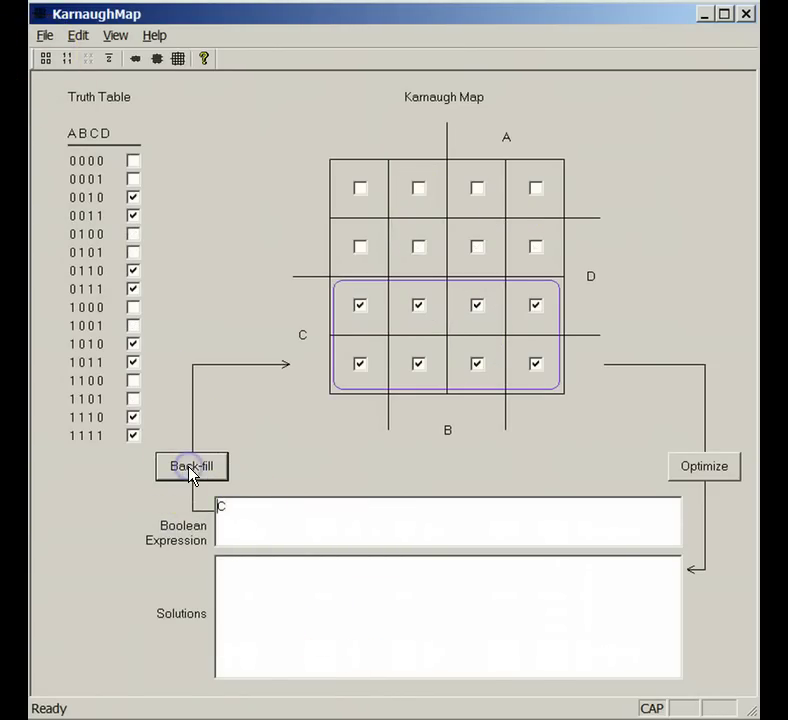
- Turn on don't-care mode in the View options
click(114, 35)
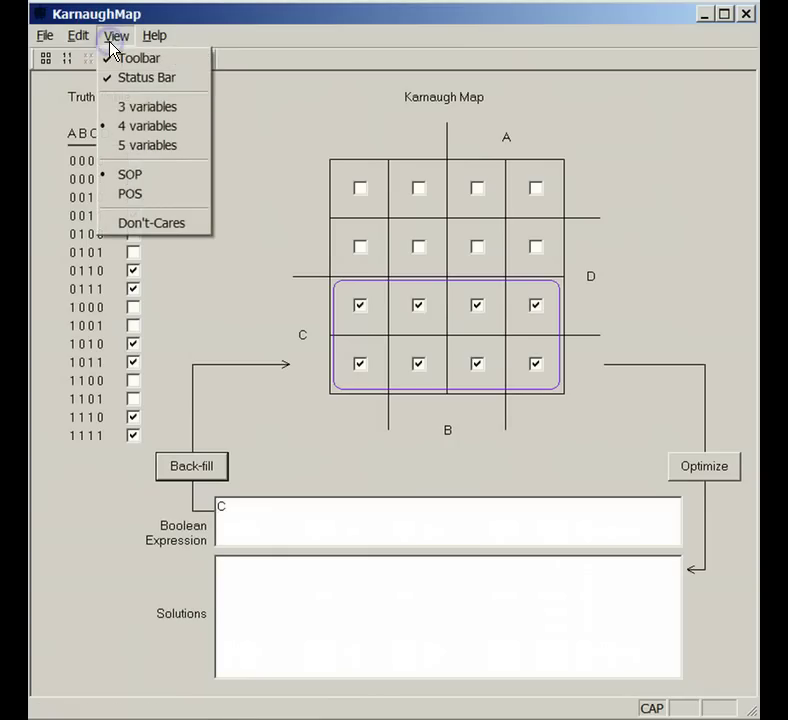
click(148, 224)
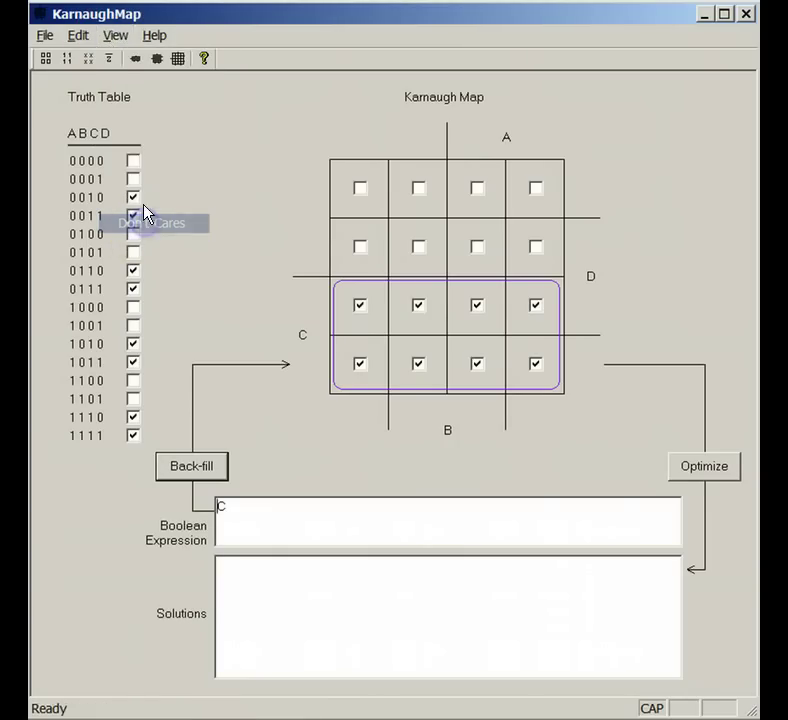
click(114, 38)
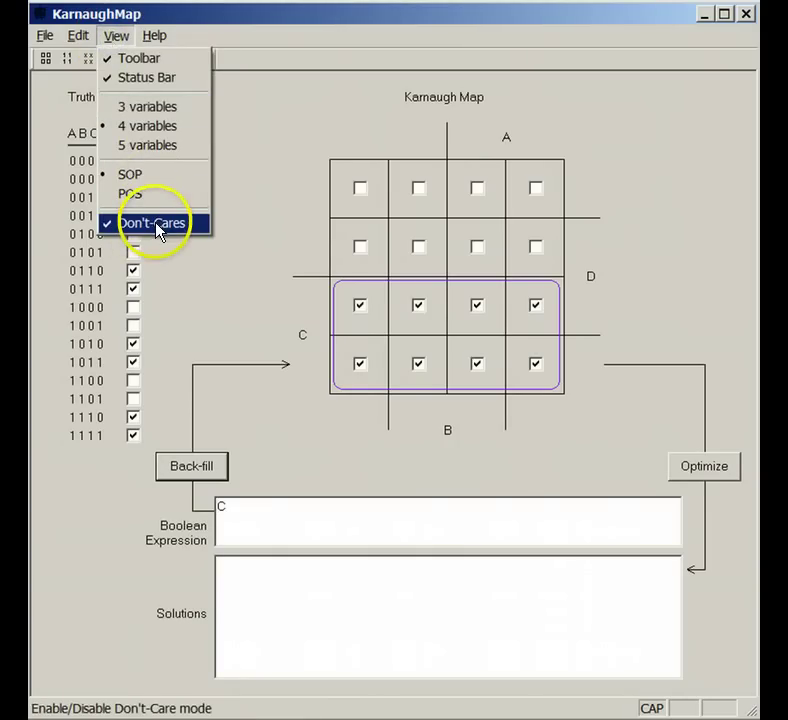
key(Escape)
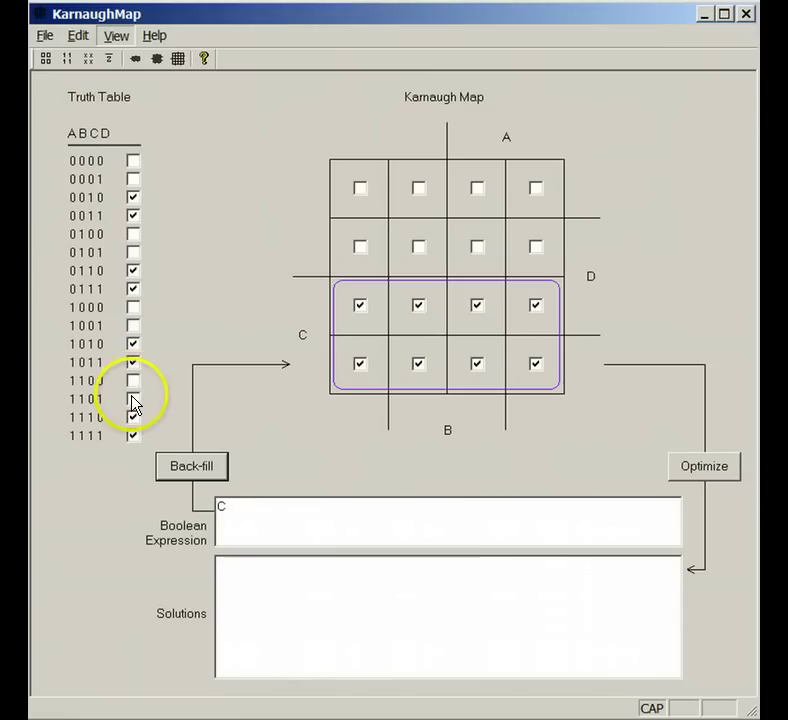
- Set rows 1101 and 1111 to don't-care and optimize, giving C
click(133, 402)
click(134, 399)
click(133, 436)
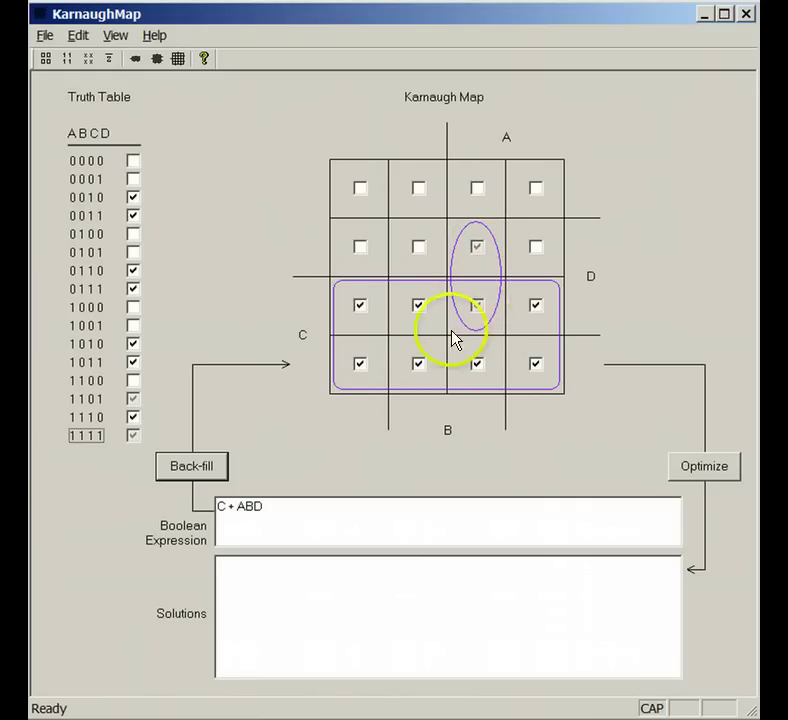
click(701, 467)
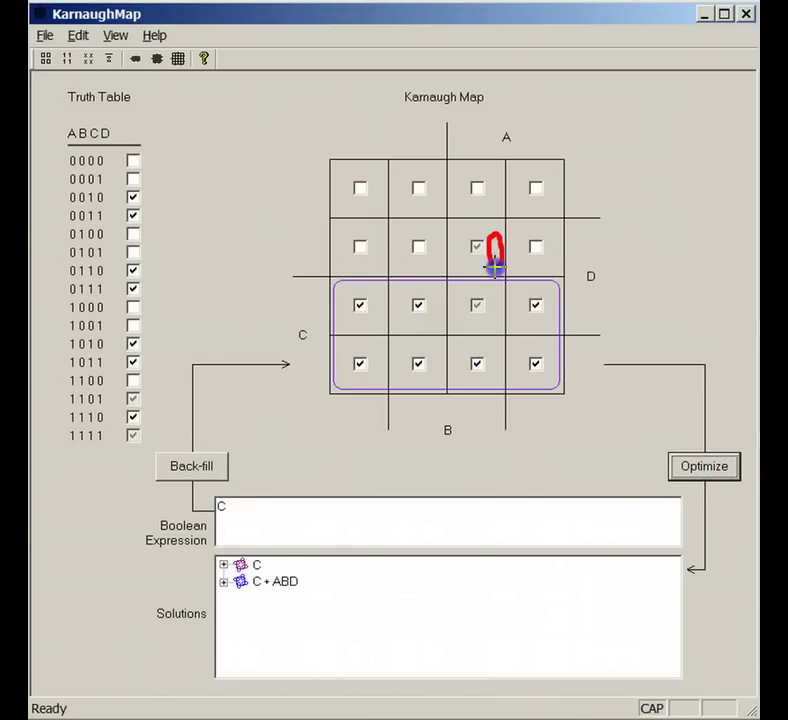
drag(493, 284, 493, 321)
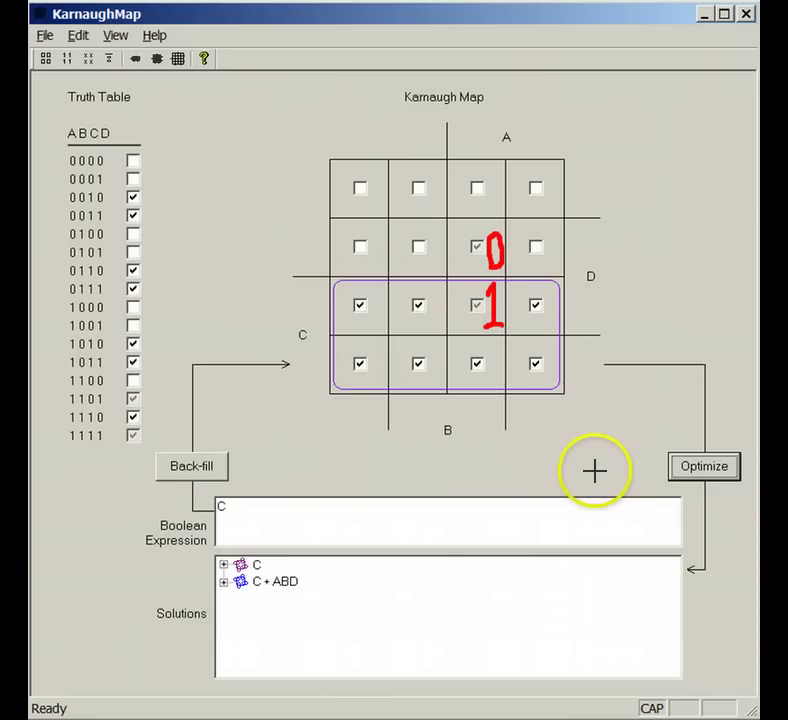
key(Escape)
- Switch to the five-variable map and back-fill it from the preset A–E expression
click(179, 61)
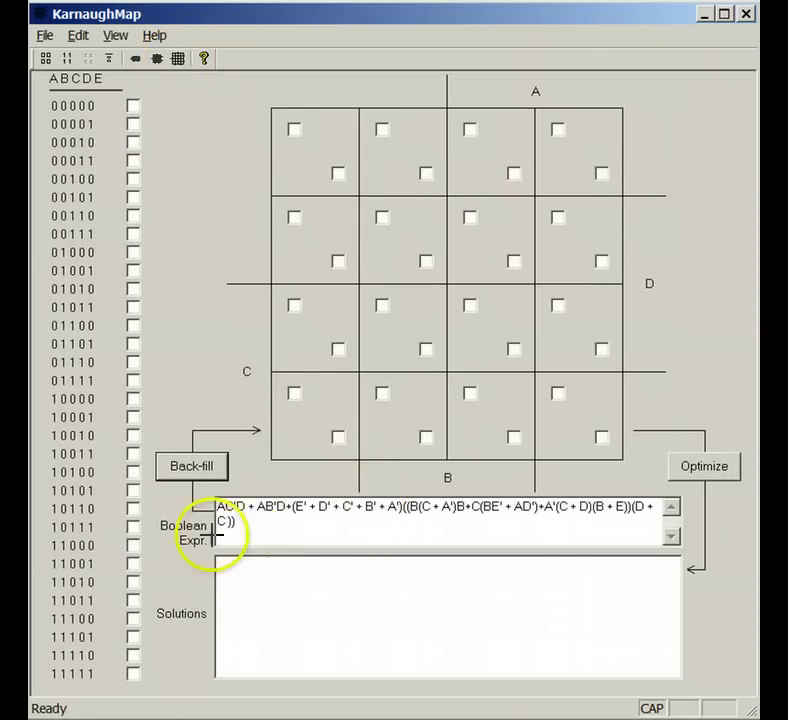
drag(213, 537, 703, 538)
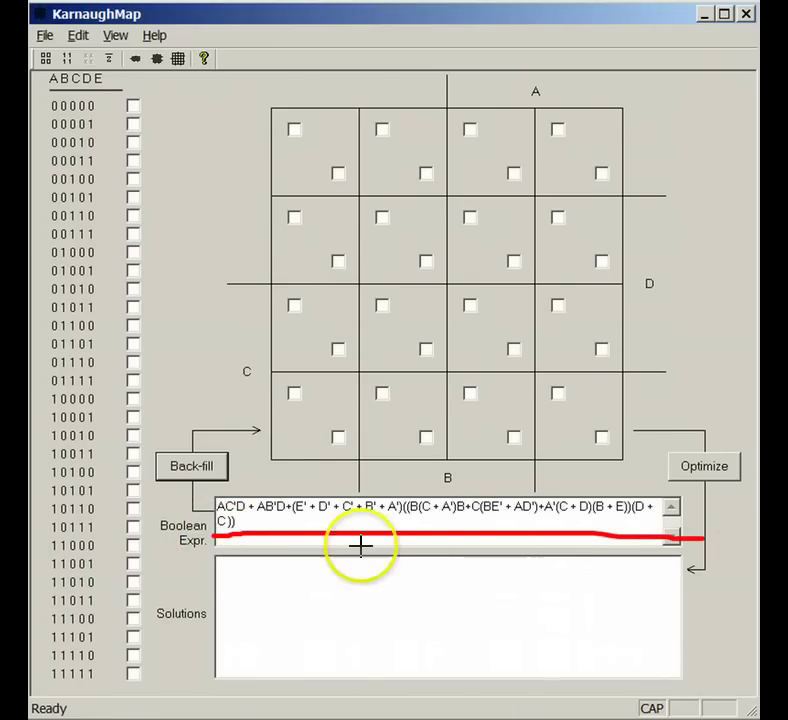
click(206, 470)
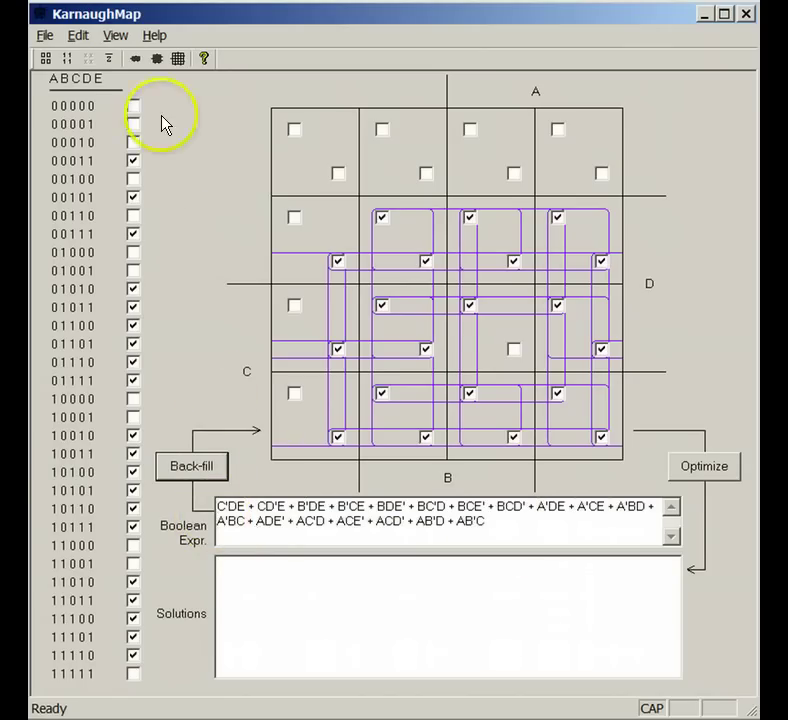
- Show the five-variable result in product-of-sums form via View > POS
click(115, 34)
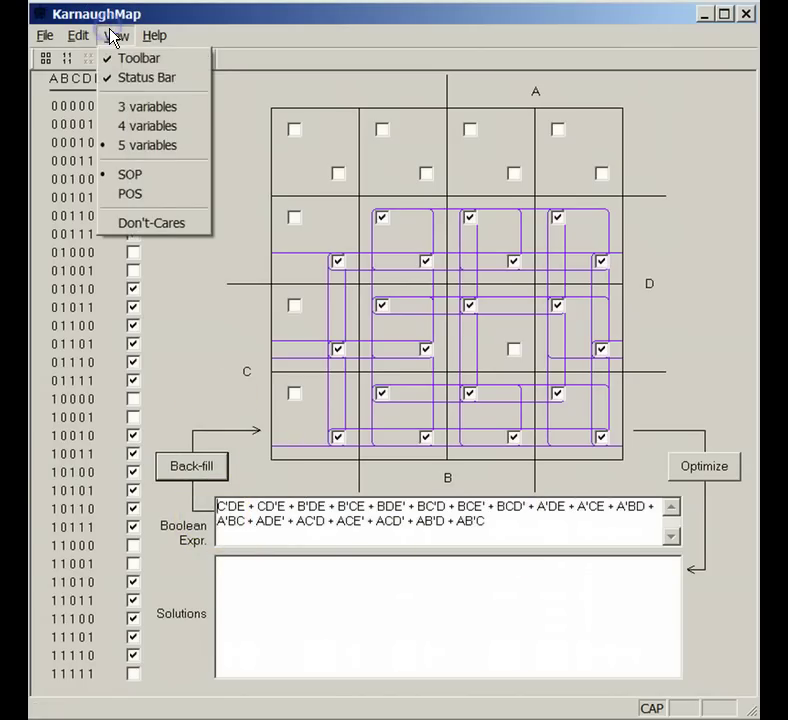
click(140, 194)
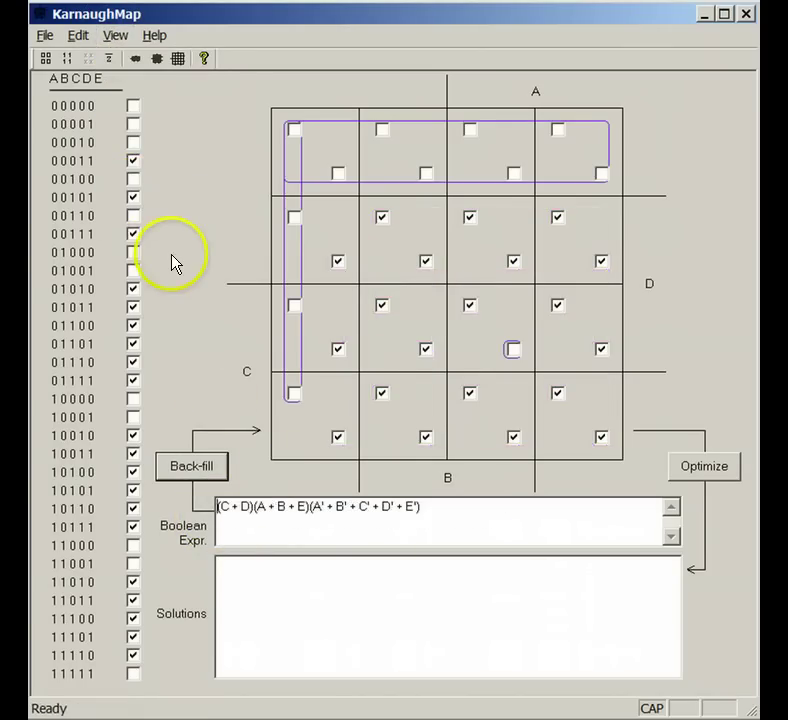
click(232, 524)
drag(232, 524, 421, 531)
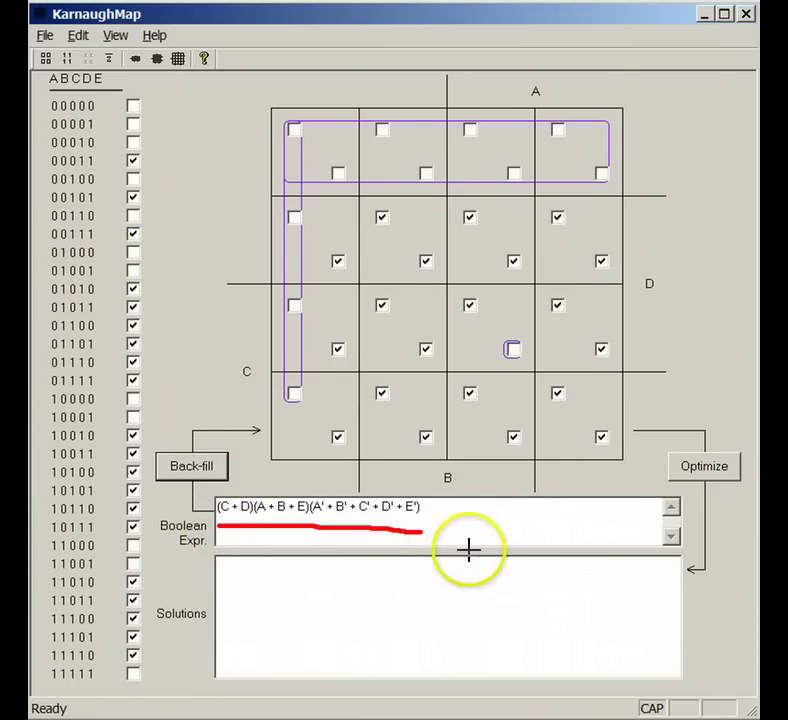
key(Escape)
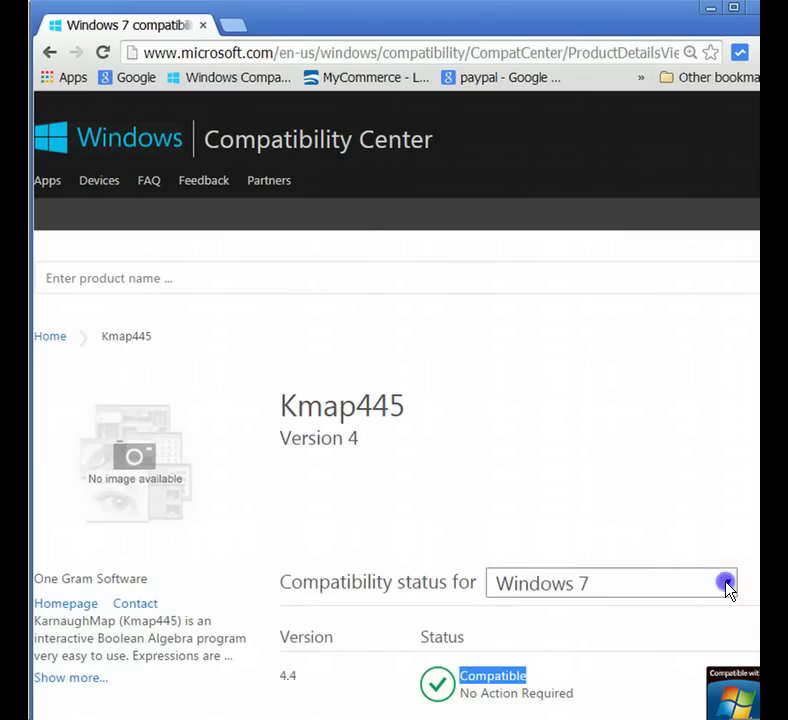
- Check Kmap445's compatibility status for Windows 8, then Windows 8.1, in the browser
click(727, 587)
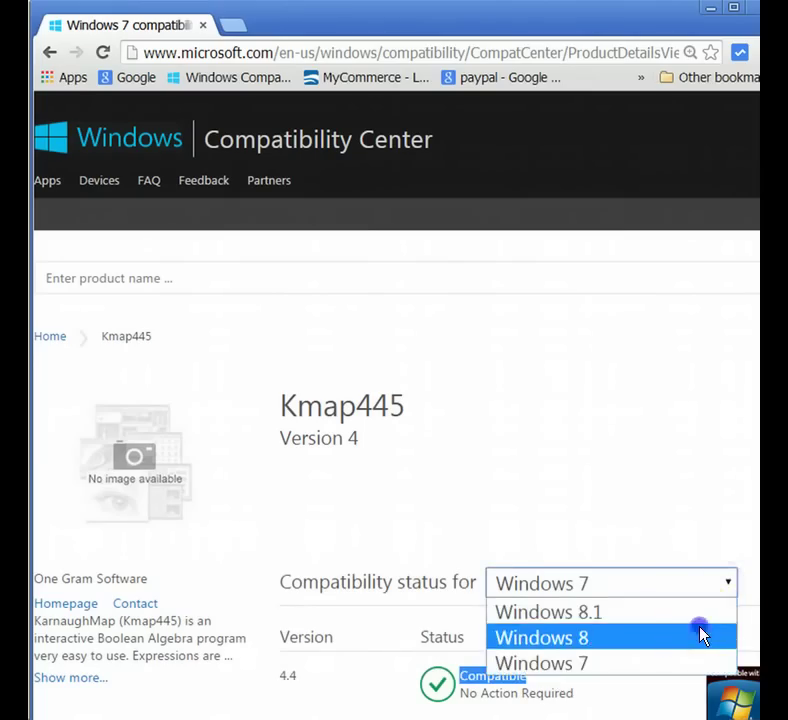
click(701, 634)
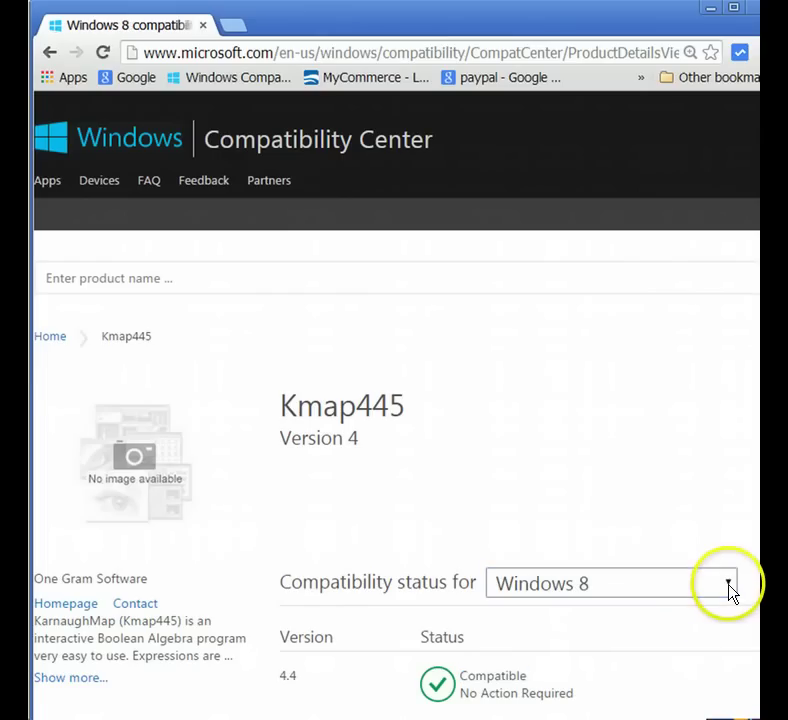
click(728, 586)
click(723, 612)
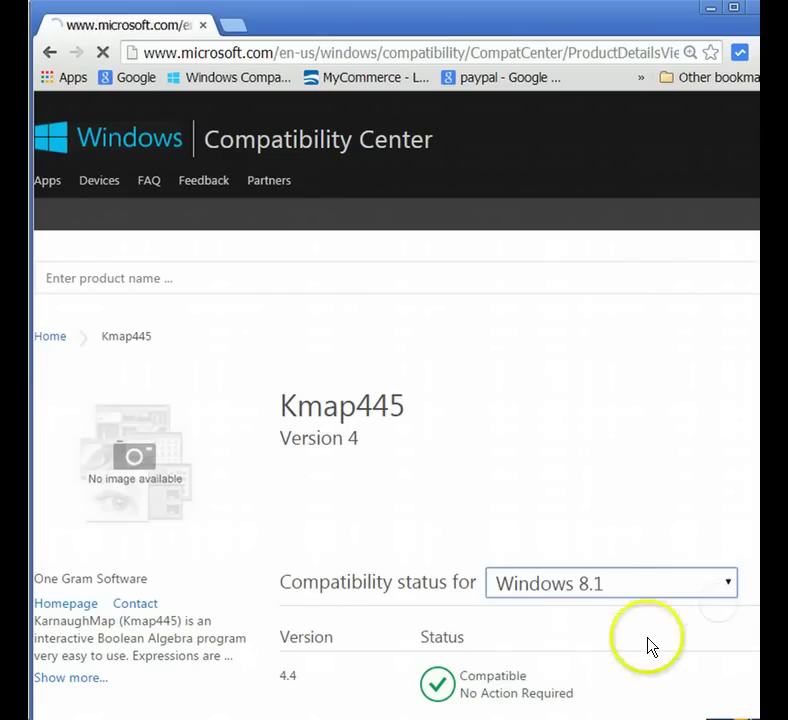